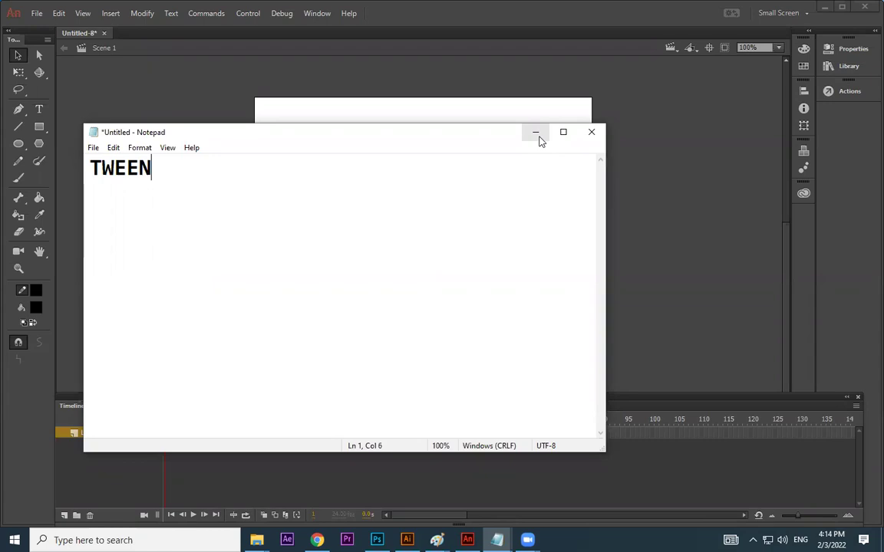
Minimize Notepad, then draw a small black circle on the stage's left side with the Oval tool and select it.
{"action": "left_click", "coordinate": [536, 133]}
{"action": "left_click", "coordinate": [18, 144]}
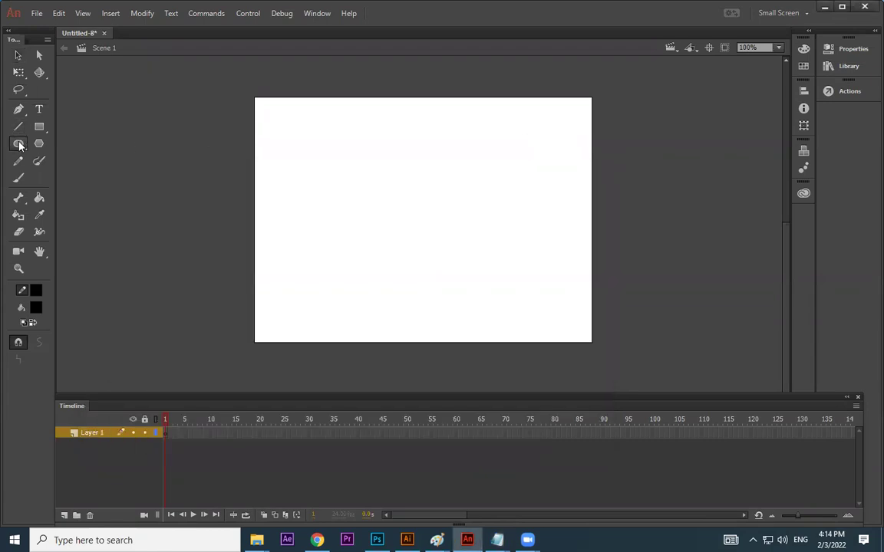
{"action": "mouse_move", "coordinate": [286, 192]}
{"action": "left_mouse_down"}
{"action": "mouse_move", "coordinate": [326, 221]}
{"action": "mouse_move", "coordinate": [325, 231]}
{"action": "left_mouse_up"}
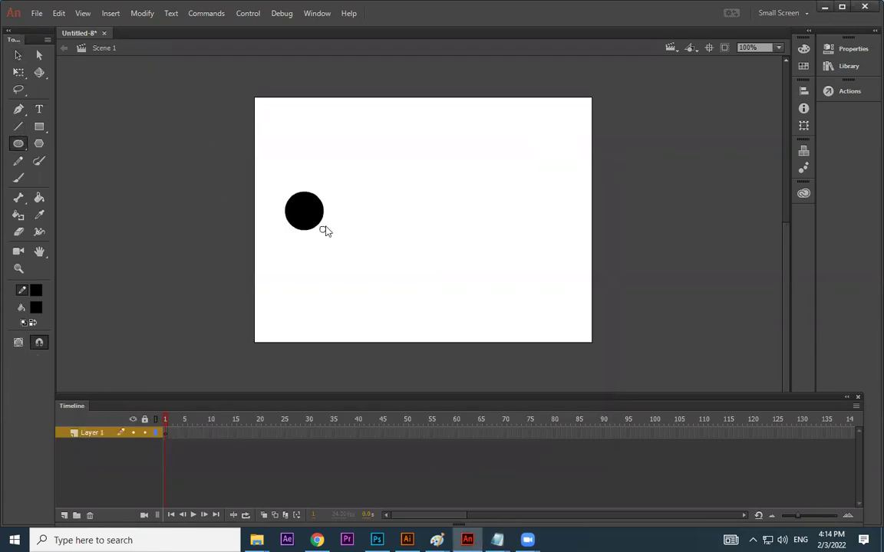
{"action": "left_click", "coordinate": [18, 55]}
{"action": "left_click_drag", "start_coordinate": [360, 149], "coordinate": [253, 292]}
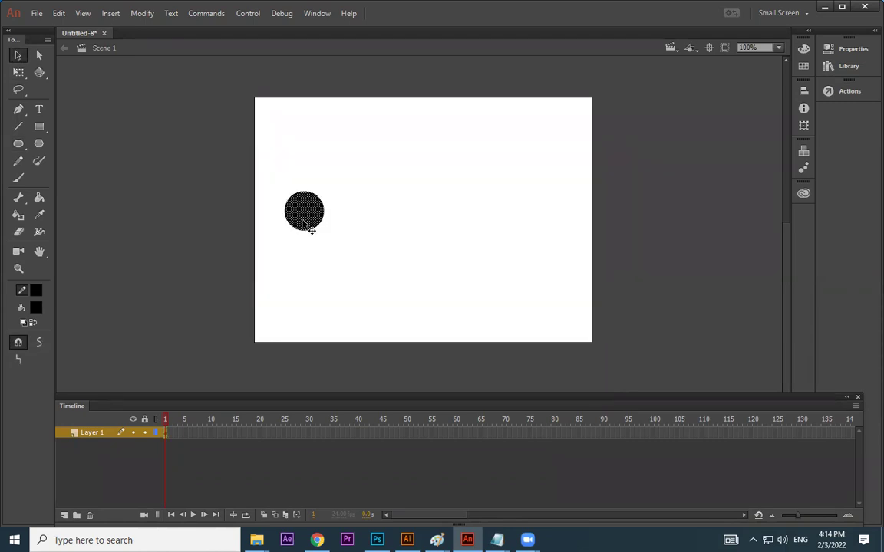
Animate the circle frame by frame, inserting keyframes up to frame 16 and shifting it gradually toward the stage's right side.
{"action": "key", "text": "F6"}
{"action": "left_click_drag", "start_coordinate": [312, 209], "coordinate": [534, 217]}
{"action": "key", "text": "F6"}
{"action": "key", "text": "F6"}
{"action": "key", "text": "F6"}
{"action": "key", "text": "F6"}
{"action": "key", "text": "F6"}
{"action": "key", "text": "F6"}
{"action": "key", "text": "F6"}
{"action": "key", "text": "F6"}
{"action": "key", "text": "F6"}
{"action": "key", "text": "F6"}
{"action": "key", "text": "F6"}
{"action": "key", "text": "F6"}
{"action": "left_click_drag", "start_coordinate": [534, 218], "coordinate": [539, 218]}
{"action": "key", "text": "F6"}
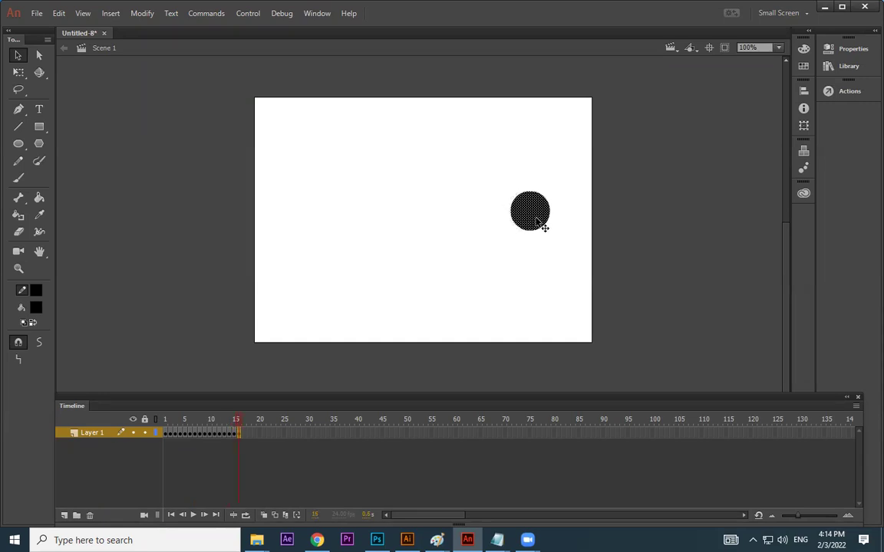
Play back the frame-by-frame circle animation from the first frame several times.
{"action": "left_click_drag", "start_coordinate": [240, 419], "coordinate": [66, 428]}
{"action": "key", "text": "Return"}
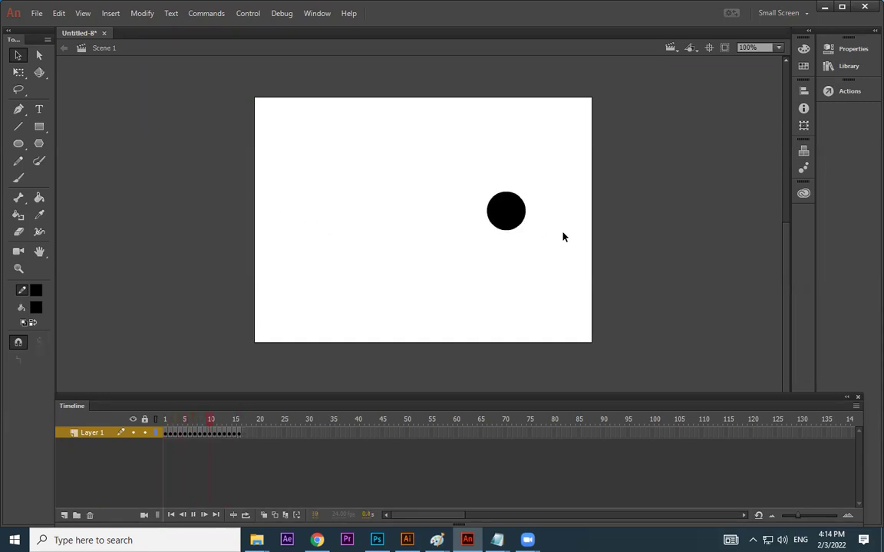
{"action": "key", "text": "Return"}
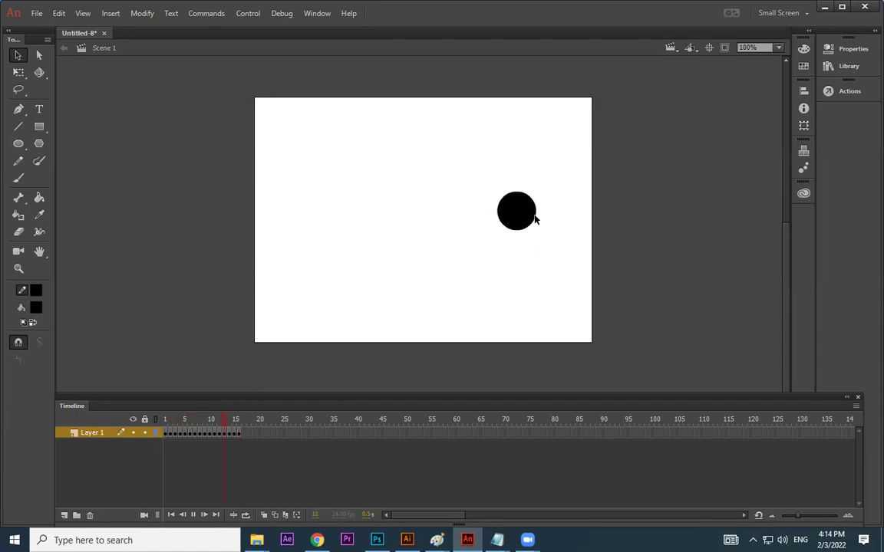
{"action": "key", "text": "Return"}
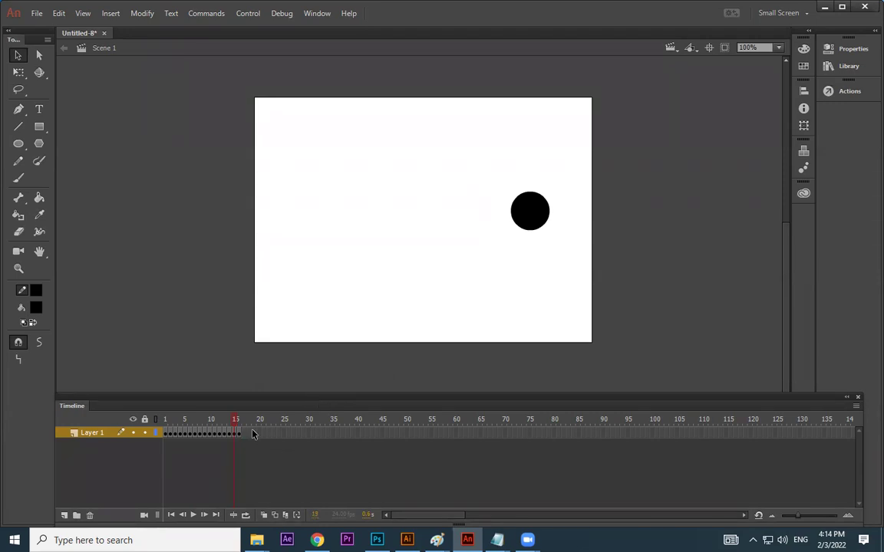
Remove frames 2 to 19 from Layer 1.
{"action": "left_click_drag", "start_coordinate": [254, 434], "coordinate": [173, 436]}
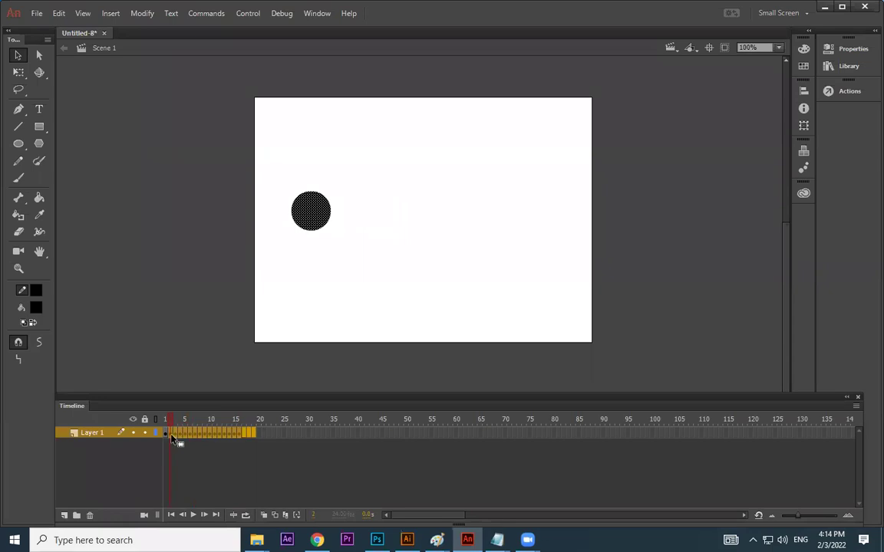
{"action": "right_click", "coordinate": [174, 435]}
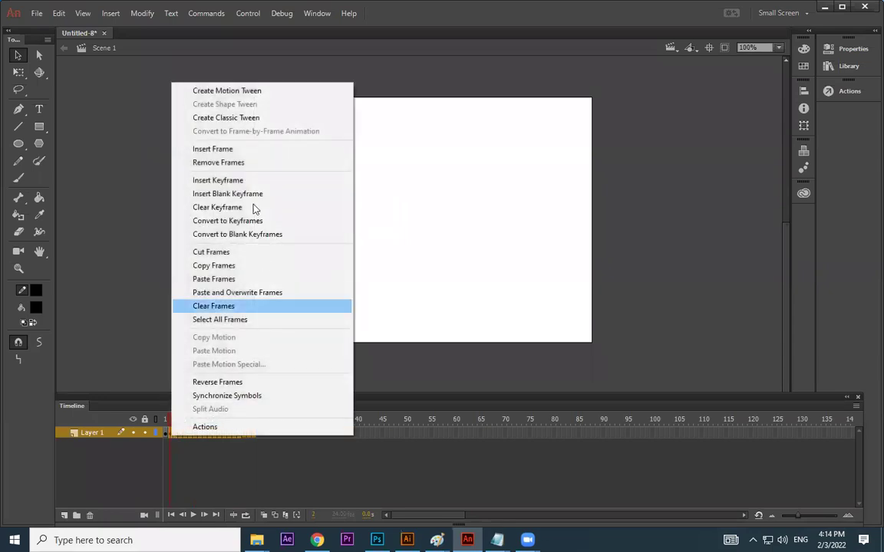
{"action": "left_click", "coordinate": [246, 165]}
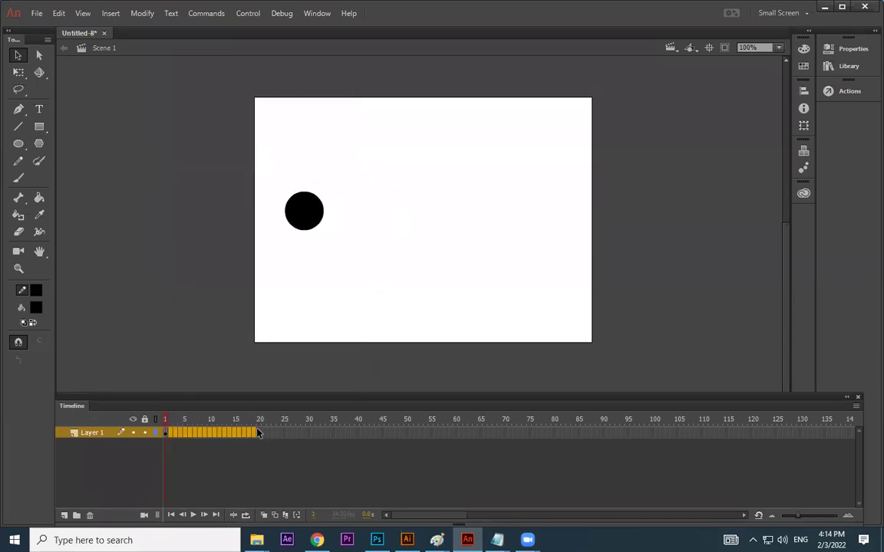
Fill the frame 1 circle with the white-to-black radial gradient and move it slightly lower on the stage.
{"action": "left_click", "coordinate": [164, 434]}
{"action": "left_click", "coordinate": [36, 307]}
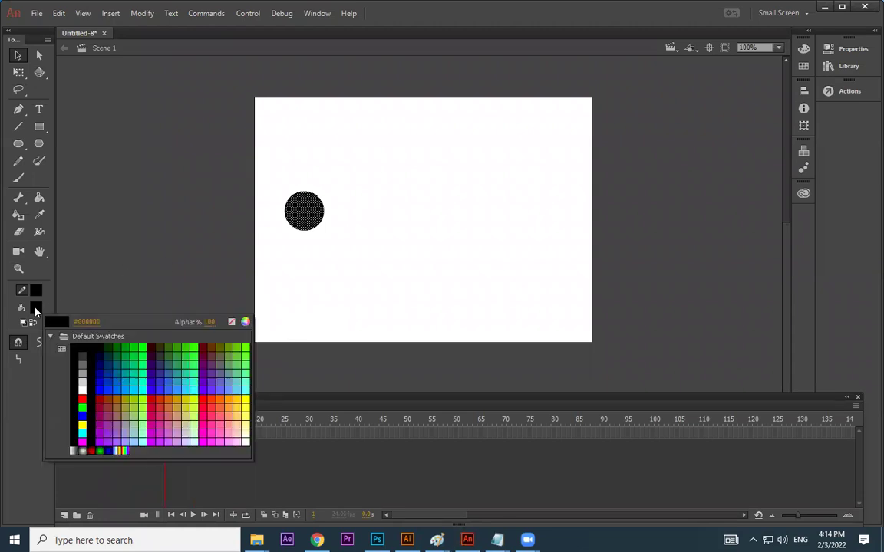
{"action": "left_click", "coordinate": [86, 452]}
{"action": "left_click_drag", "start_coordinate": [345, 146], "coordinate": [215, 305]}
{"action": "mouse_move", "coordinate": [321, 225]}
{"action": "left_mouse_down"}
{"action": "mouse_move", "coordinate": [315, 236]}
{"action": "mouse_move", "coordinate": [310, 224]}
{"action": "left_mouse_up"}
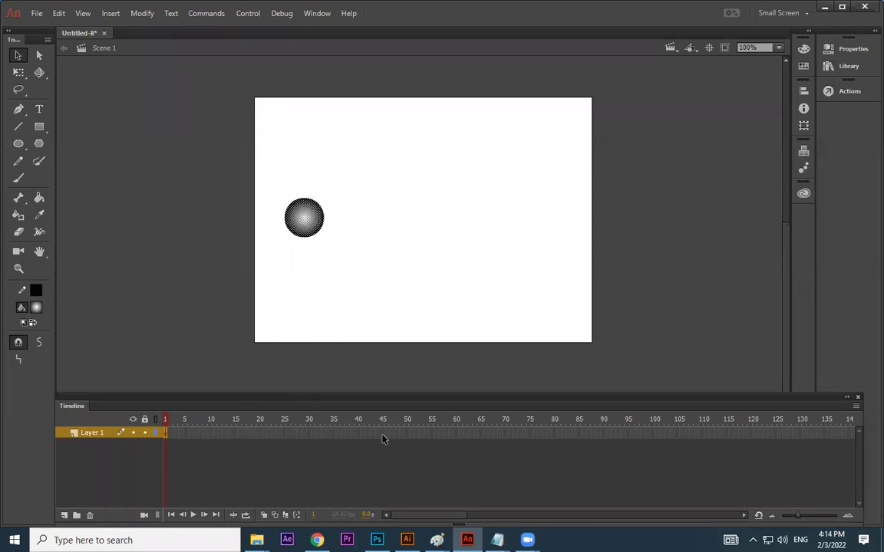
Insert a keyframe at frame 50 and move the ball to the stage's right side.
{"action": "left_click", "coordinate": [408, 435]}
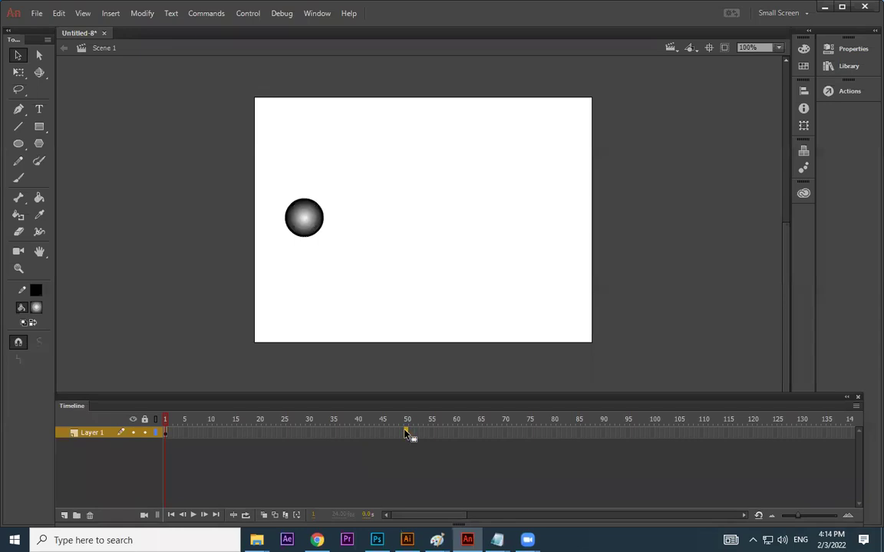
{"action": "key", "text": "F6"}
{"action": "left_click", "coordinate": [300, 225]}
{"action": "left_click_drag", "start_coordinate": [300, 225], "coordinate": [559, 217]}
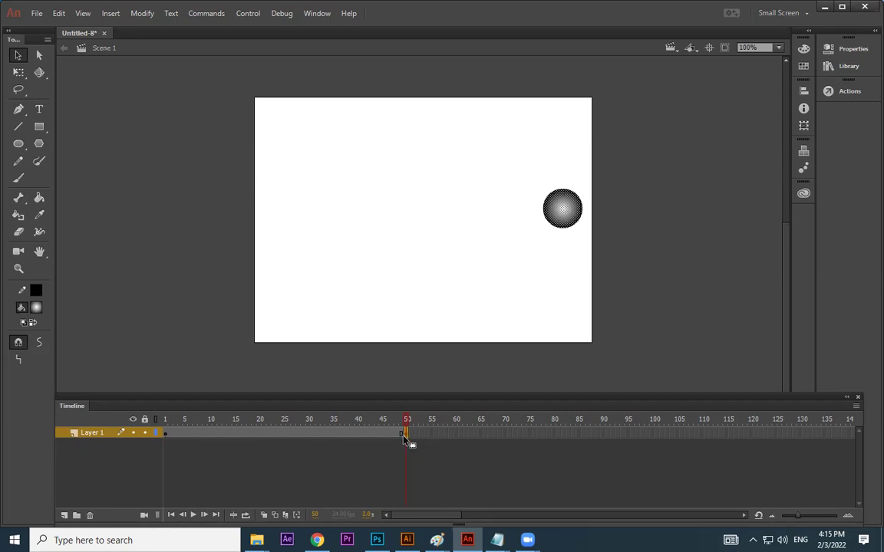
Play and scrub through frames 1 to 50 to examine the ball's movement without a tween.
{"action": "left_click", "coordinate": [254, 428]}
{"action": "left_click_drag", "start_coordinate": [257, 421], "coordinate": [108, 420]}
{"action": "key", "text": "Return"}
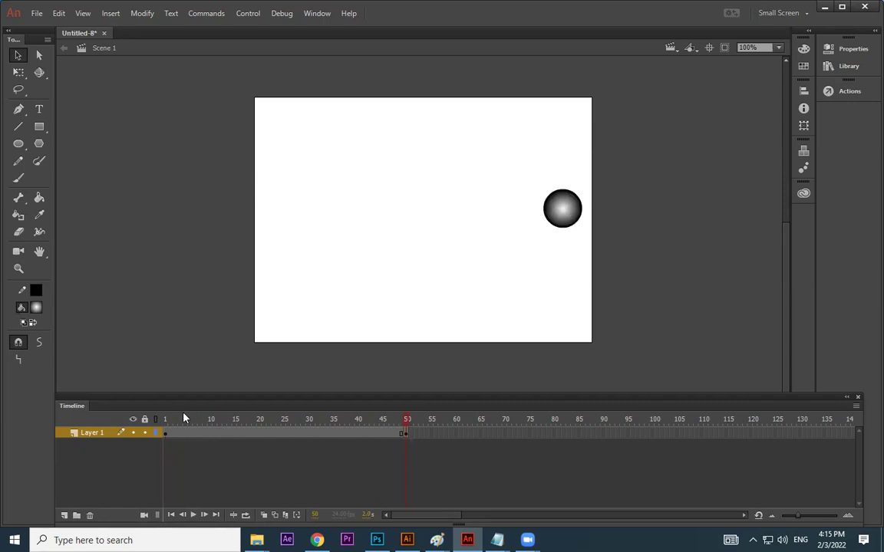
{"action": "left_click", "coordinate": [165, 420]}
{"action": "left_click_drag", "start_coordinate": [165, 420], "coordinate": [404, 422]}
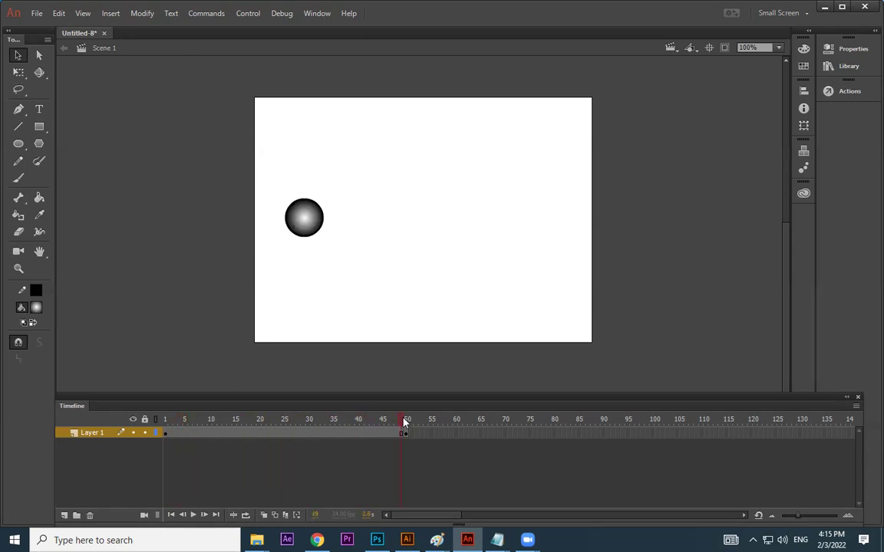
{"action": "left_click_drag", "start_coordinate": [404, 421], "coordinate": [406, 421]}
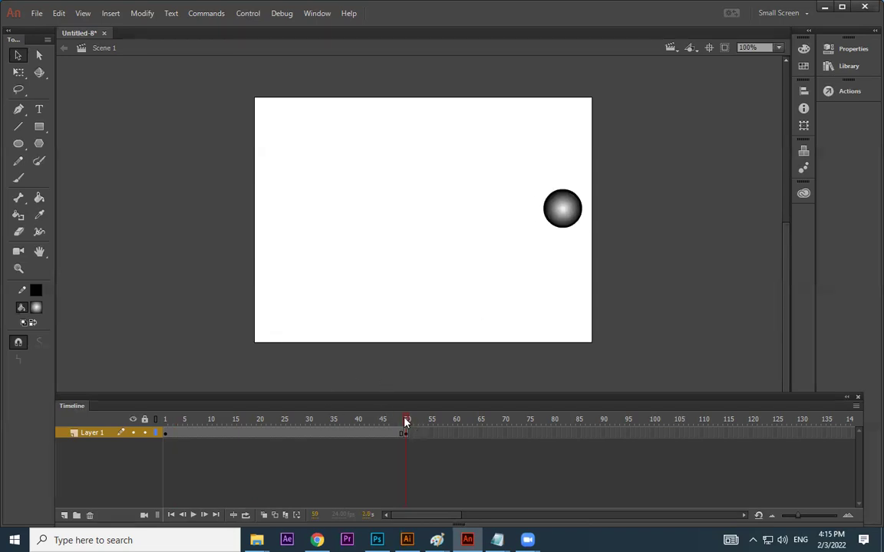
{"action": "left_click_drag", "start_coordinate": [411, 423], "coordinate": [279, 421]}
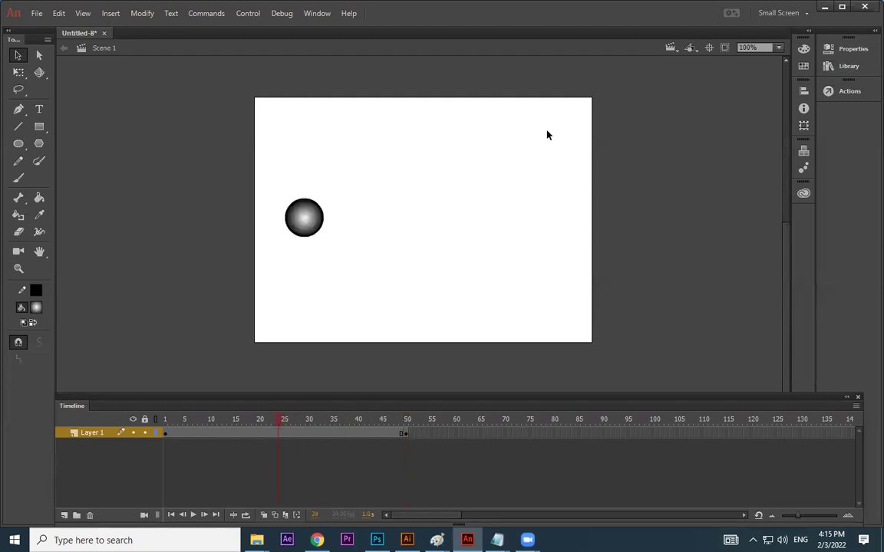
Create a classic tween between the keyframes at frames 1 and 50 on Layer 1.
{"action": "right_click", "coordinate": [292, 434]}
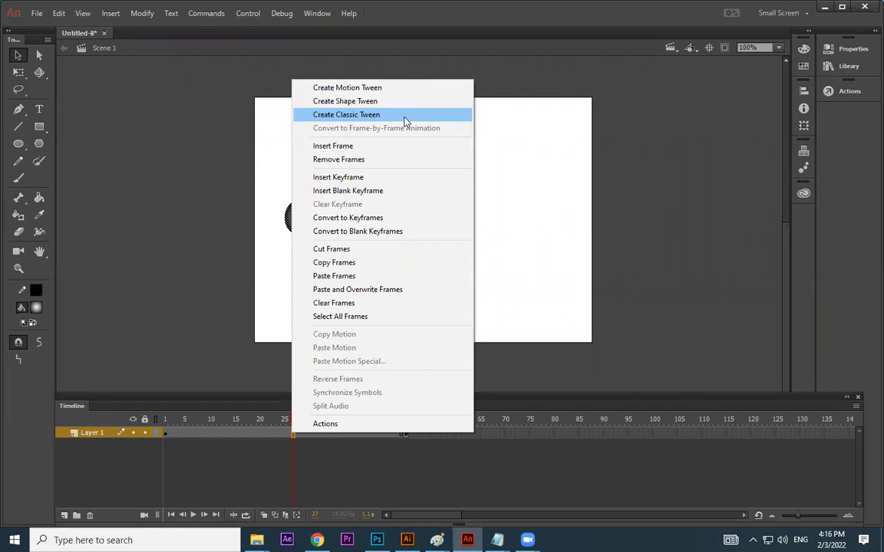
{"action": "left_click", "coordinate": [274, 442]}
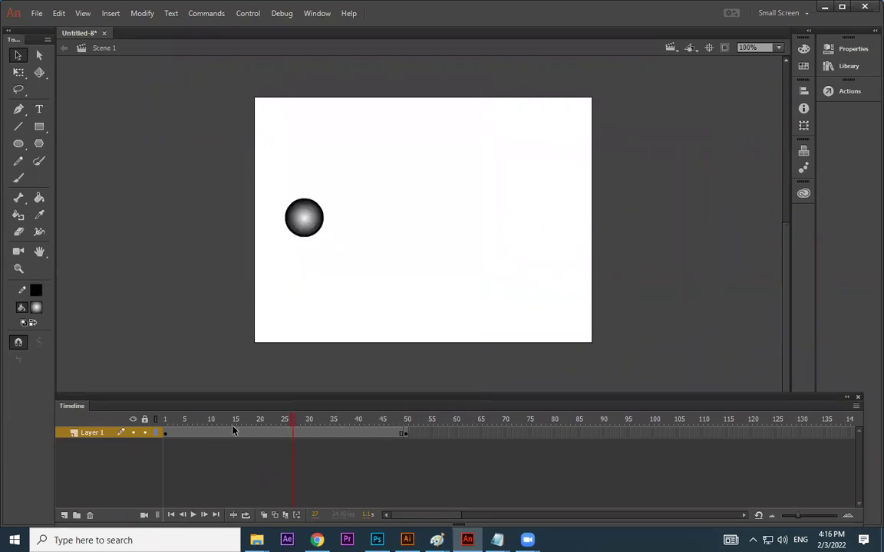
{"action": "left_click", "coordinate": [267, 436]}
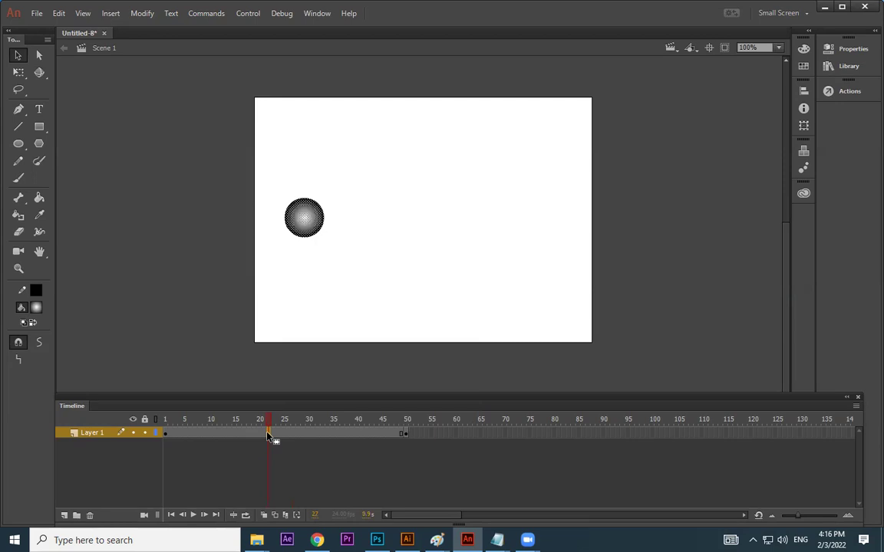
{"action": "right_click", "coordinate": [268, 436]}
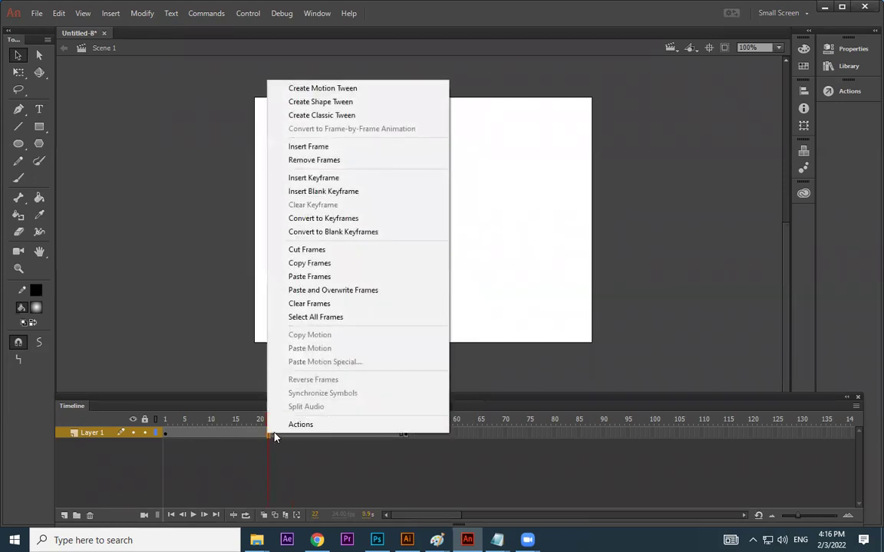
{"action": "left_click", "coordinate": [381, 119]}
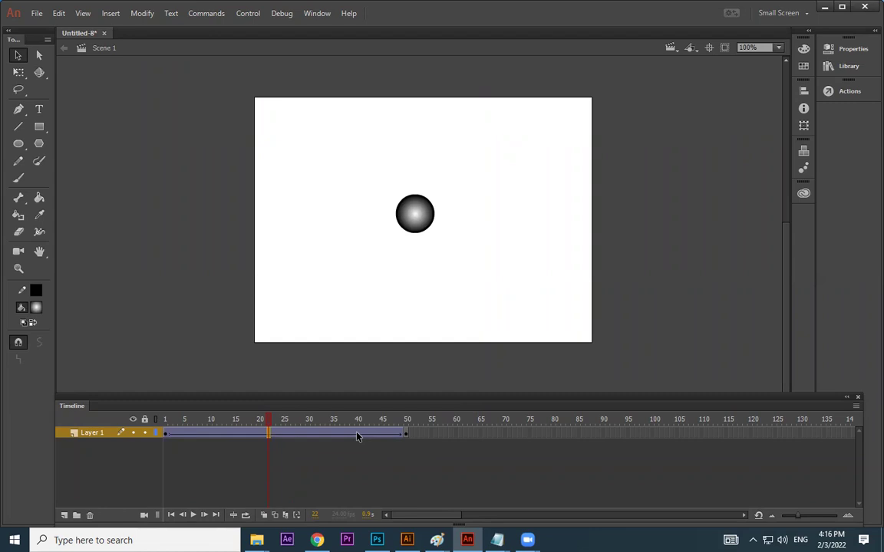
Play back the tweened ball animation from frame 1 and scrub across its frames.
{"action": "left_click_drag", "start_coordinate": [282, 418], "coordinate": [79, 413]}
{"action": "key", "text": "Return"}
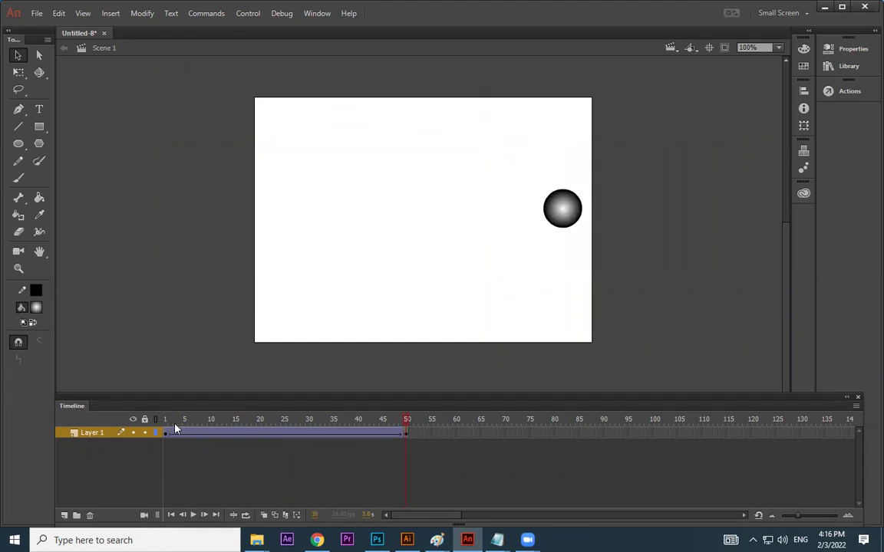
{"action": "left_click_drag", "start_coordinate": [169, 428], "coordinate": [417, 432]}
{"action": "key", "text": "Return"}
Remove the classic tween from the frame span on Layer 1.
{"action": "right_click", "coordinate": [311, 435]}
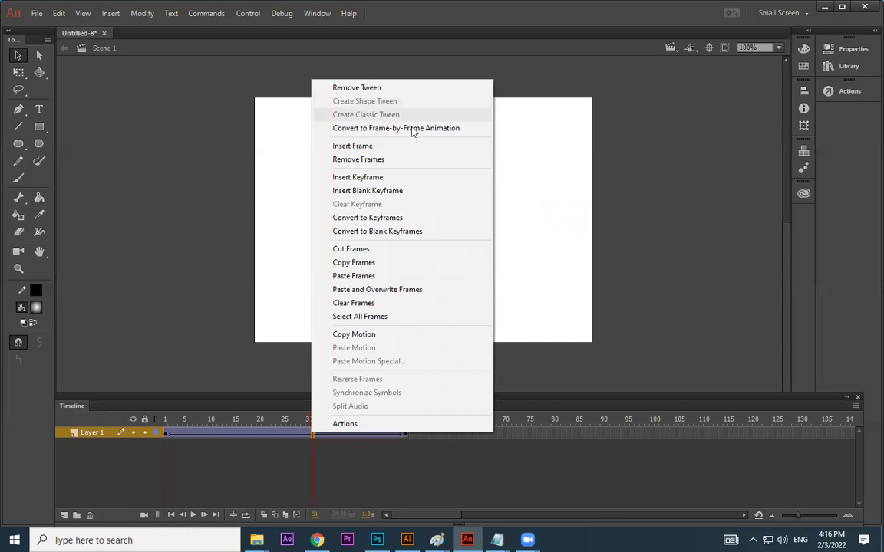
{"action": "left_click", "coordinate": [522, 191]}
{"action": "left_click", "coordinate": [164, 432]}
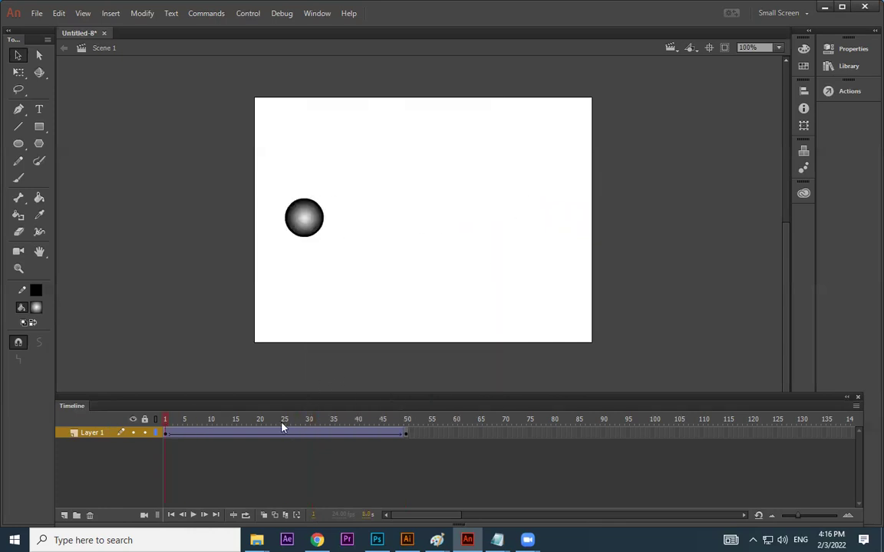
{"action": "right_click", "coordinate": [334, 439]}
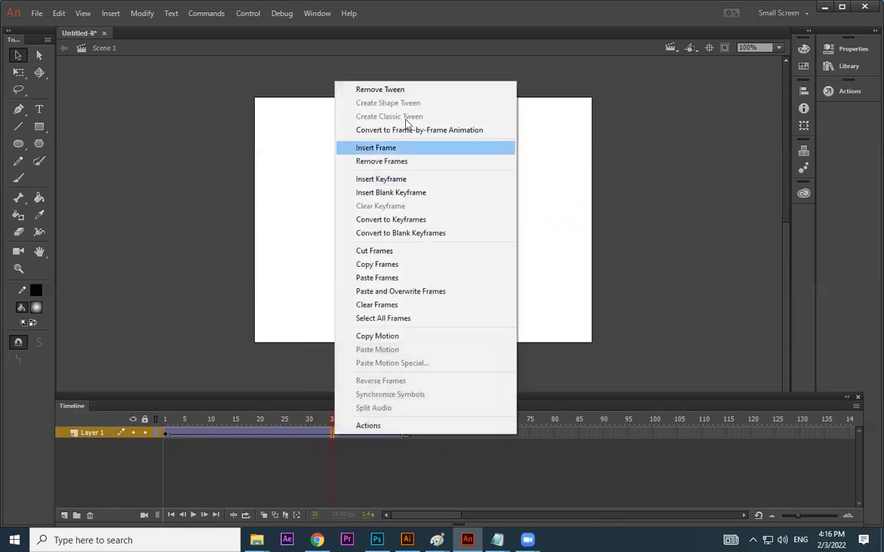
{"action": "left_click", "coordinate": [401, 89]}
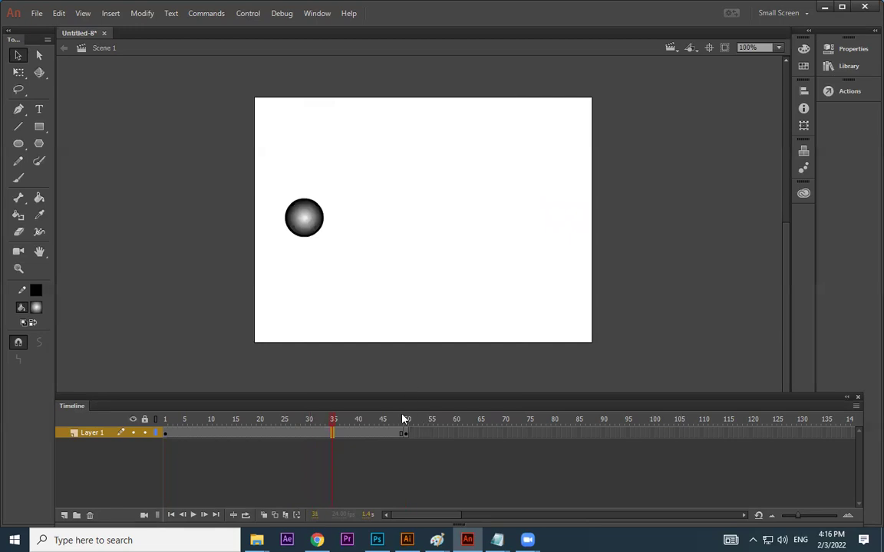
Check the ball at keyframes 1 and 50, then apply a classic tween again between them.
{"action": "left_click", "coordinate": [165, 434]}
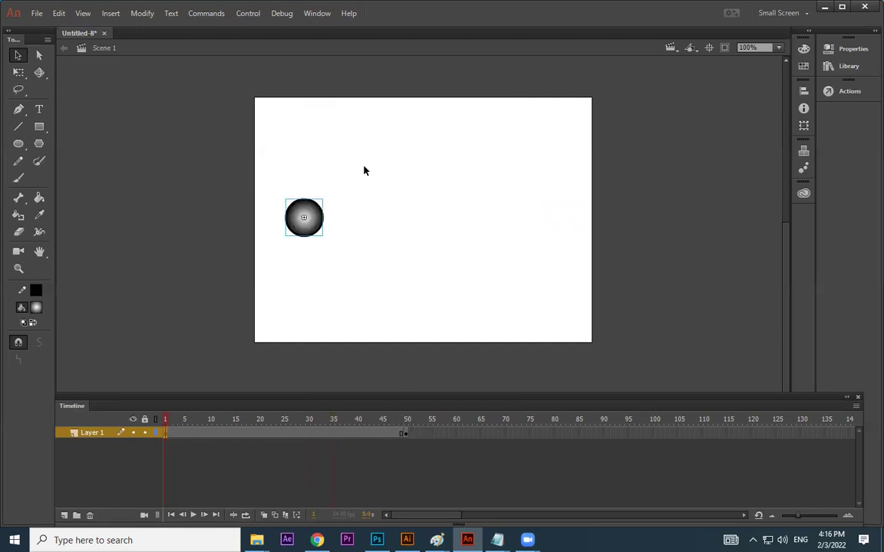
{"action": "left_click", "coordinate": [405, 433]}
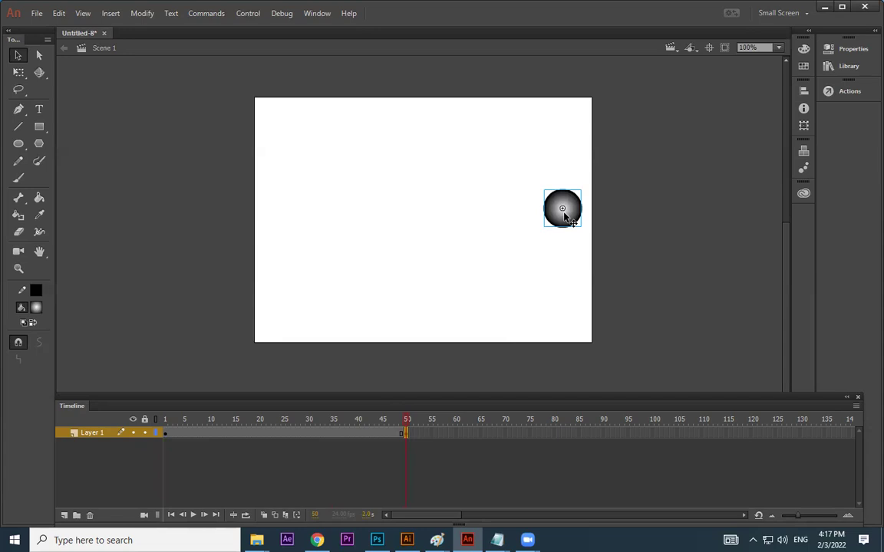
{"action": "left_click", "coordinate": [272, 434]}
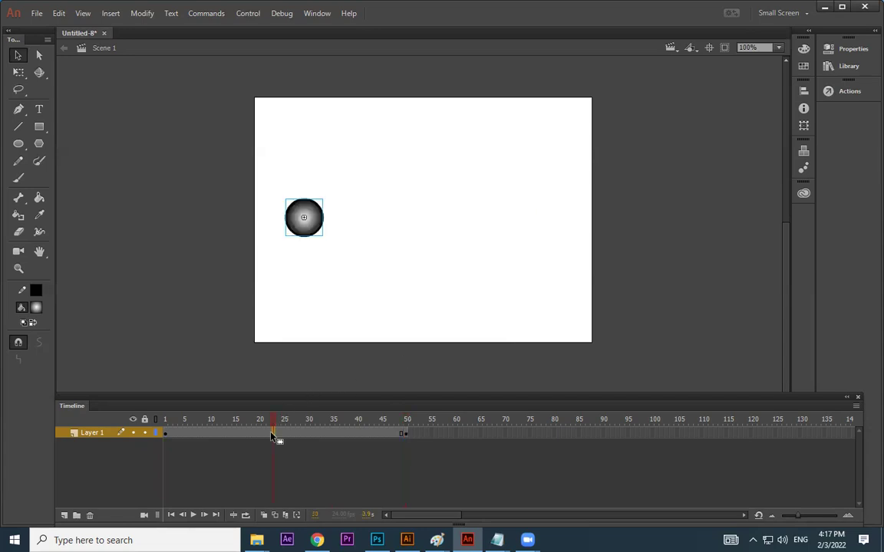
{"action": "right_click", "coordinate": [273, 435]}
{"action": "left_click", "coordinate": [362, 119]}
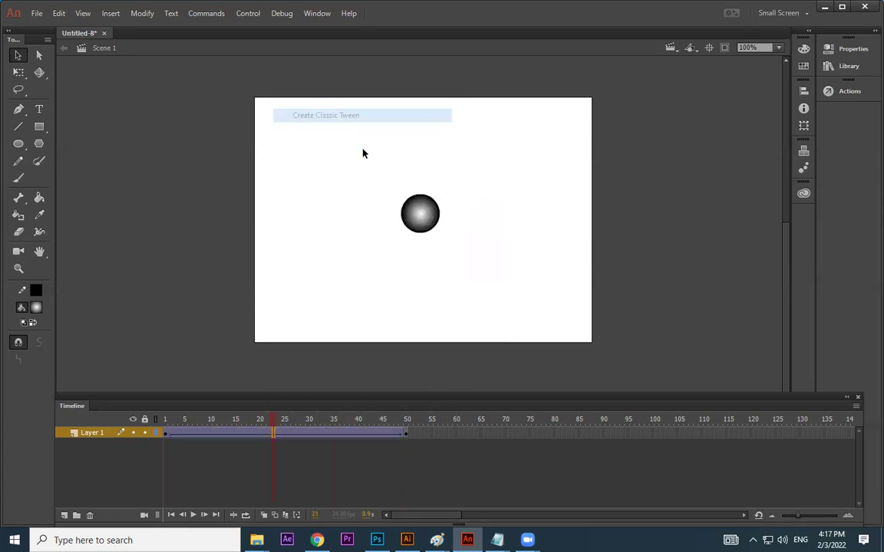
Play the recreated classic tween from frame 1 and check the ball at an intermediate frame.
{"action": "left_click_drag", "start_coordinate": [167, 419], "coordinate": [98, 410]}
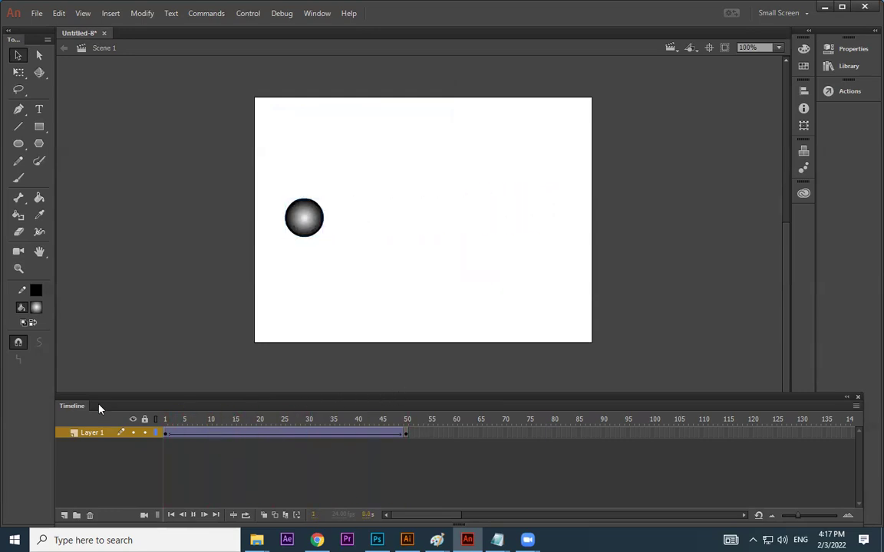
{"action": "key", "text": "Return"}
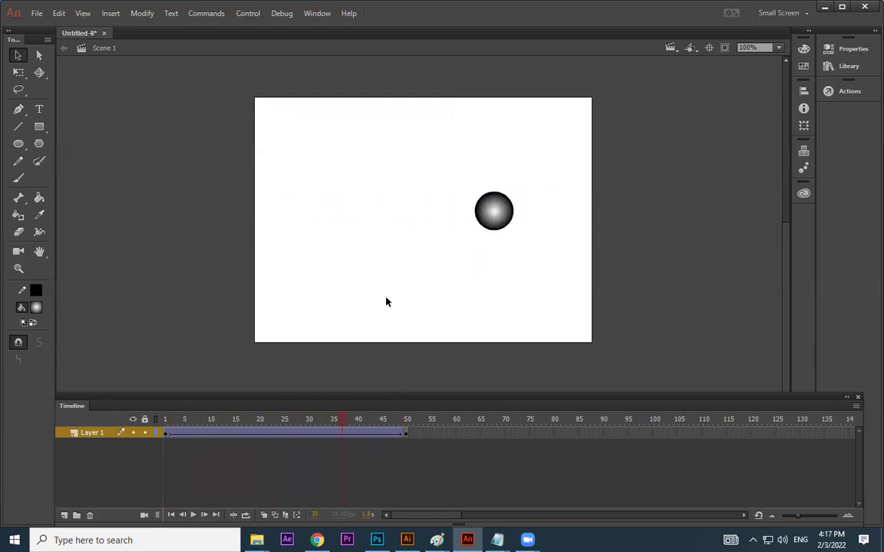
{"action": "left_click", "coordinate": [298, 433]}
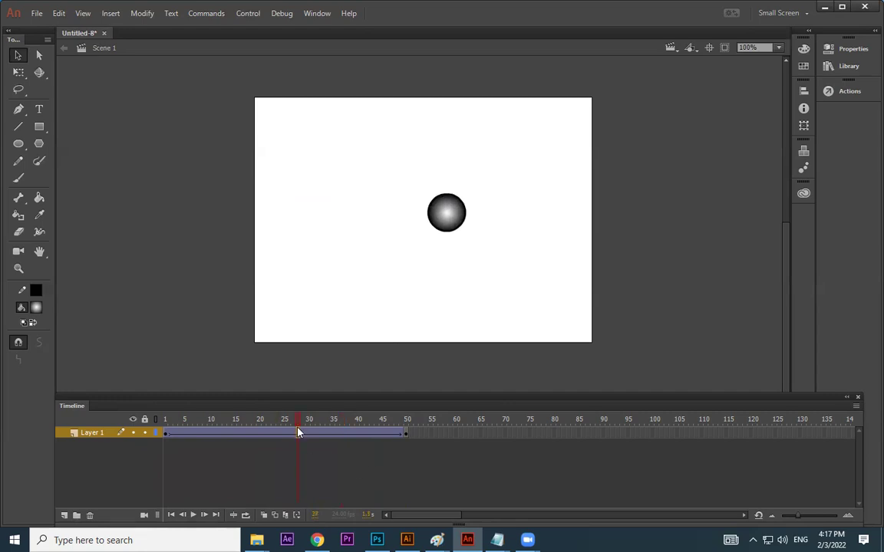
Give the ball's classic tween a strong ease-out and play the animation from frame 1.
{"action": "left_click", "coordinate": [852, 49]}
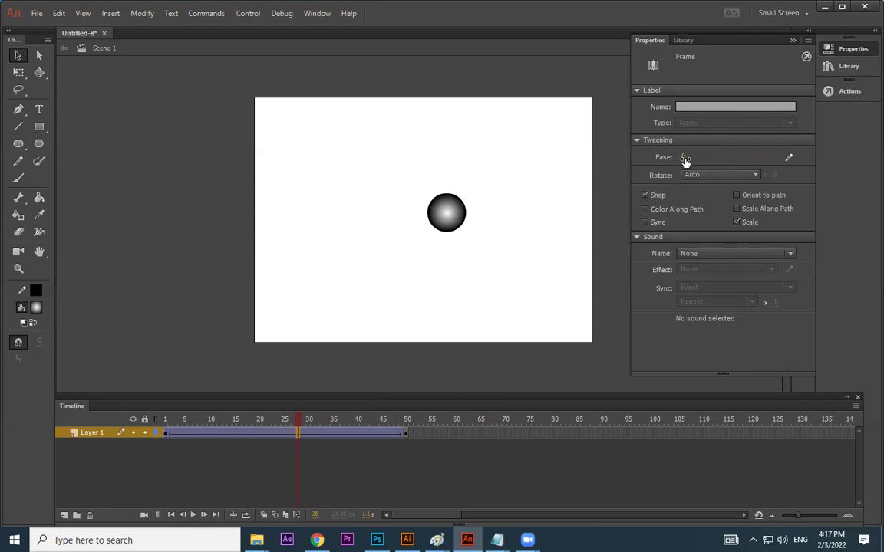
{"action": "left_click_drag", "start_coordinate": [685, 161], "coordinate": [879, 156]}
{"action": "mouse_move", "coordinate": [878, 156]}
{"action": "left_mouse_down"}
{"action": "mouse_move", "coordinate": [374, 158]}
{"action": "mouse_move", "coordinate": [574, 158]}
{"action": "mouse_move", "coordinate": [681, 177]}
{"action": "mouse_move", "coordinate": [700, 158]}
{"action": "mouse_move", "coordinate": [681, 154]}
{"action": "mouse_move", "coordinate": [870, 155]}
{"action": "left_mouse_up"}
{"action": "left_click_drag", "start_coordinate": [334, 419], "coordinate": [154, 428]}
{"action": "key", "text": "Return"}
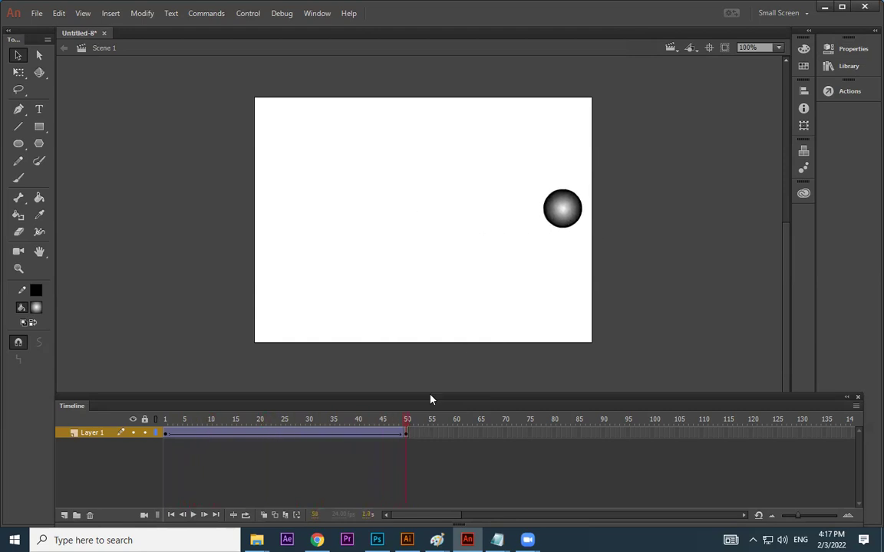
Set the ball tween's ease to -100 (in) and play the animation from frame 1.
{"action": "left_click", "coordinate": [287, 435]}
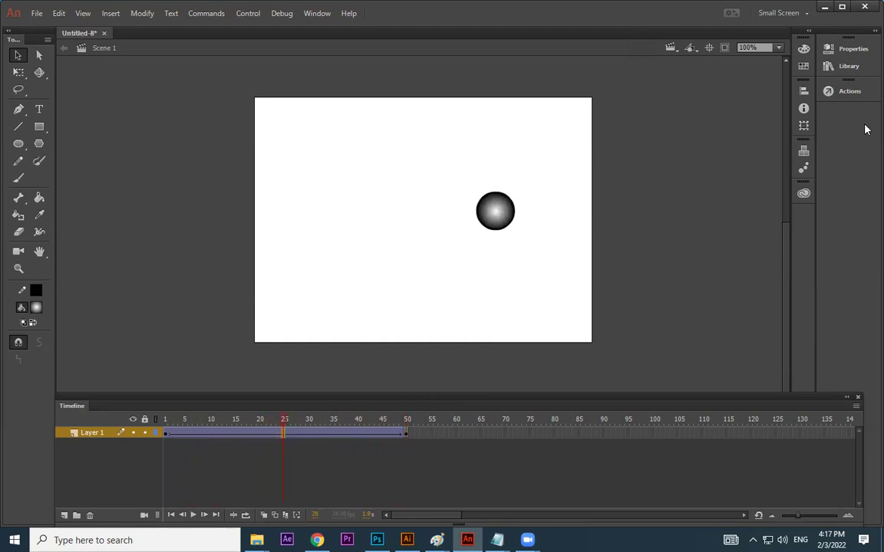
{"action": "left_click", "coordinate": [850, 49]}
{"action": "left_click_drag", "start_coordinate": [686, 157], "coordinate": [304, 158]}
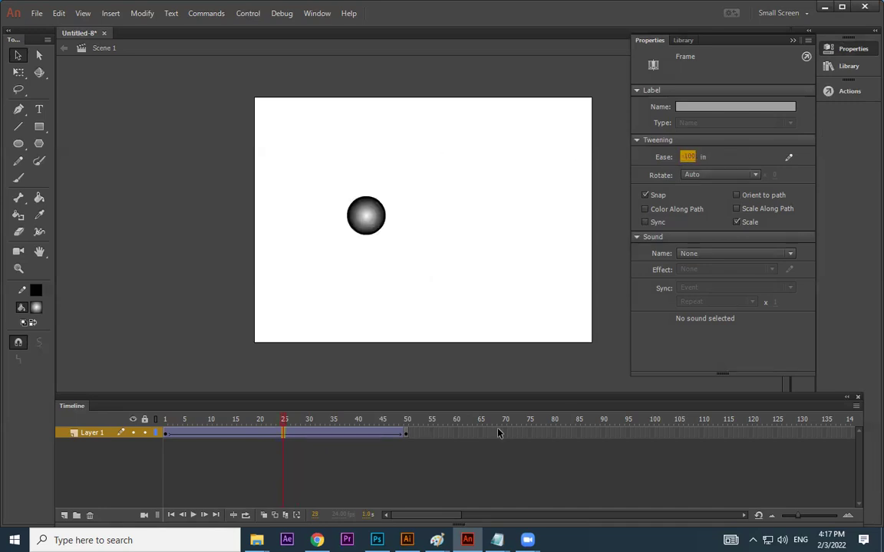
{"action": "left_click", "coordinate": [165, 434]}
{"action": "key", "text": "Return"}
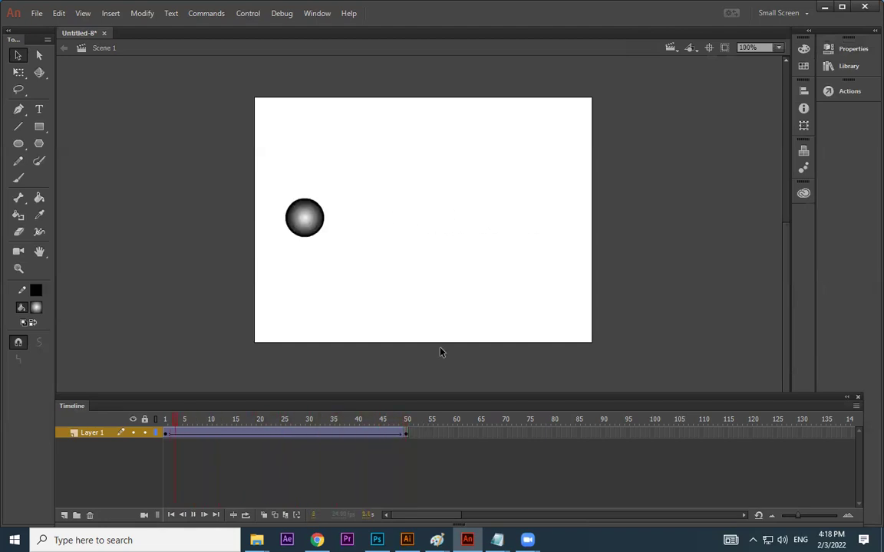
Reset the ball tween to no easing and review the motion from frame 1 by playback and scrubbing.
{"action": "left_click", "coordinate": [339, 434]}
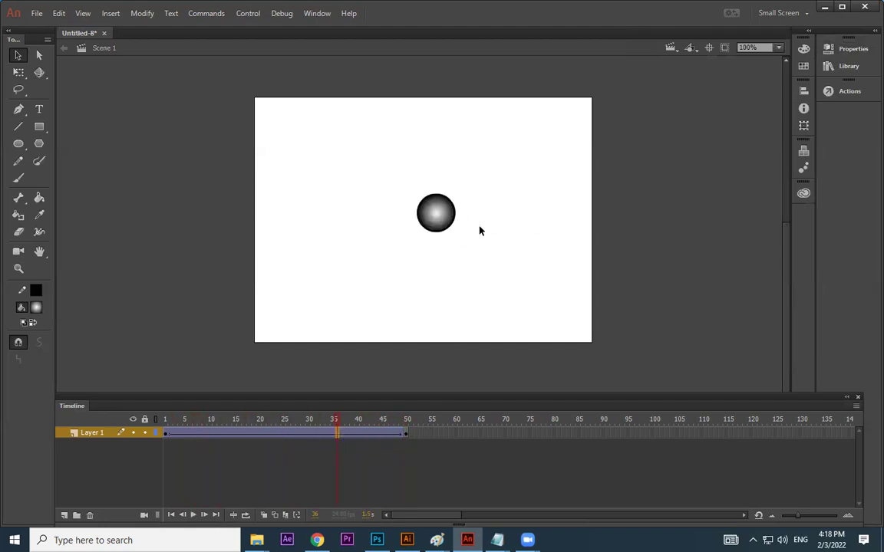
{"action": "left_click", "coordinate": [850, 48]}
{"action": "left_click", "coordinate": [688, 156]}
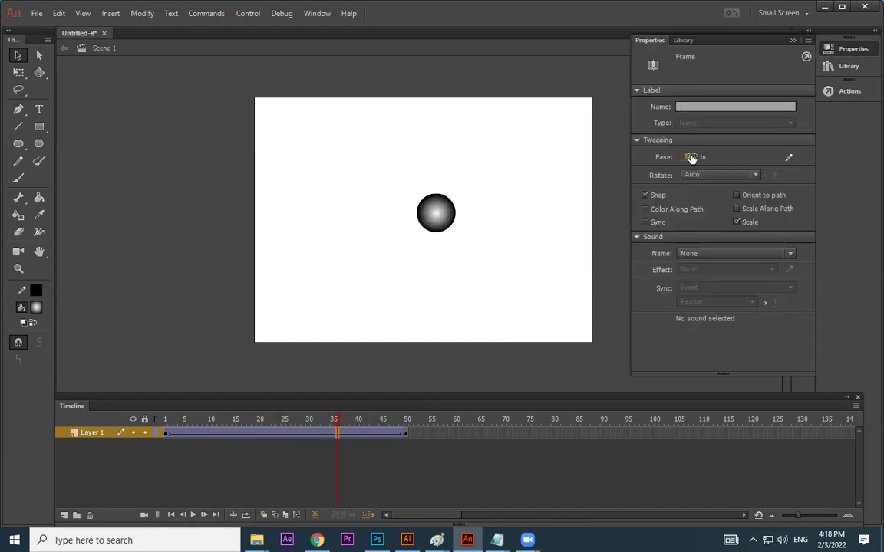
{"action": "key", "text": "Return"}
{"action": "left_click_drag", "start_coordinate": [269, 419], "coordinate": [109, 421]}
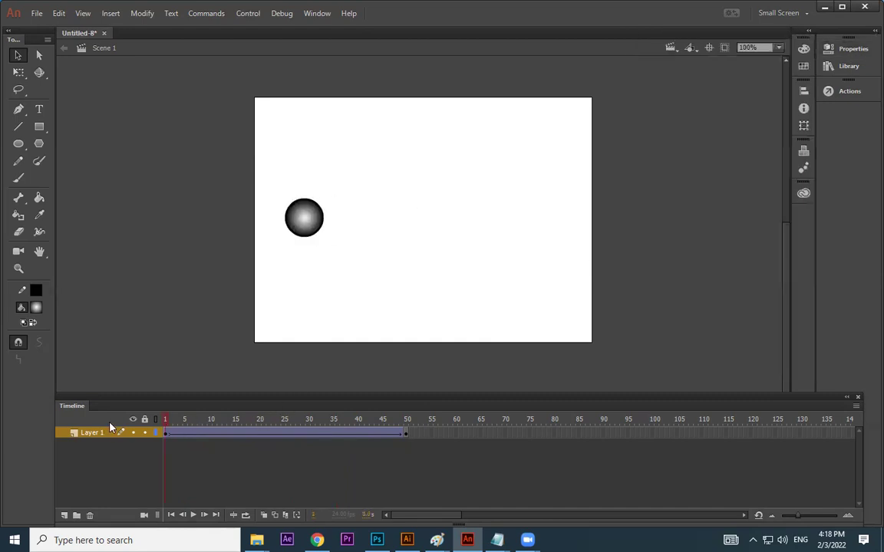
{"action": "key", "text": "Return"}
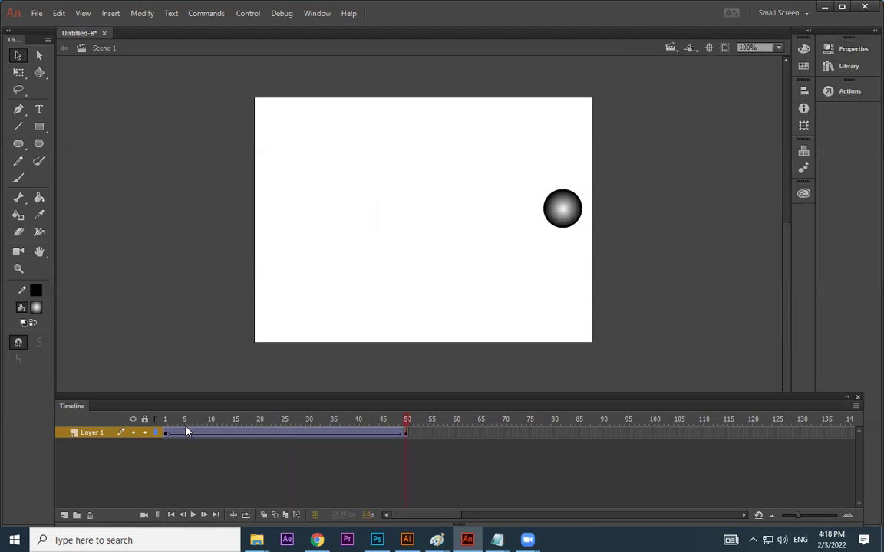
{"action": "left_click", "coordinate": [167, 433]}
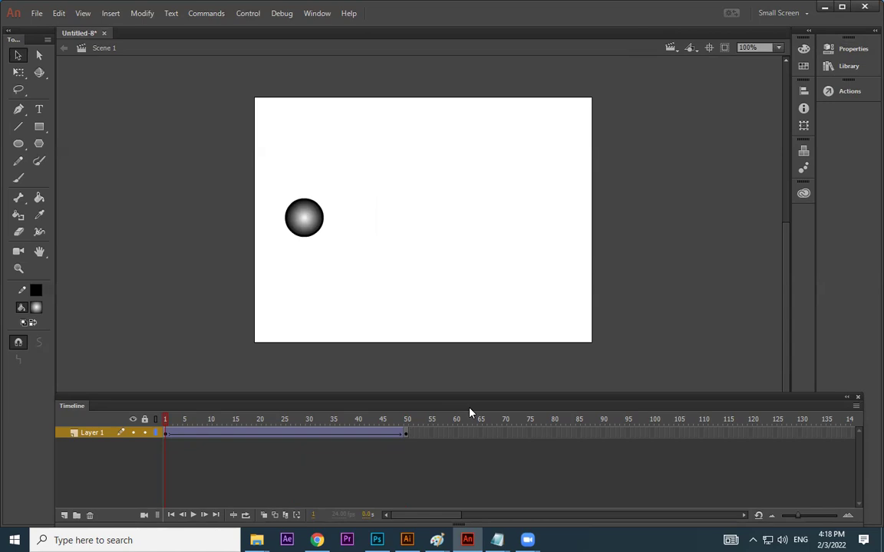
{"action": "left_click_drag", "start_coordinate": [192, 419], "coordinate": [377, 427]}
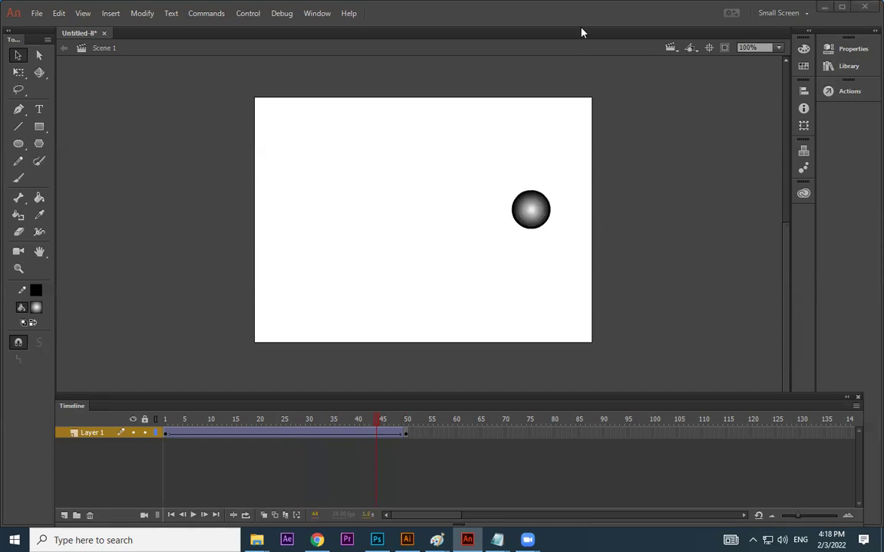
{"action": "left_click", "coordinate": [163, 420]}
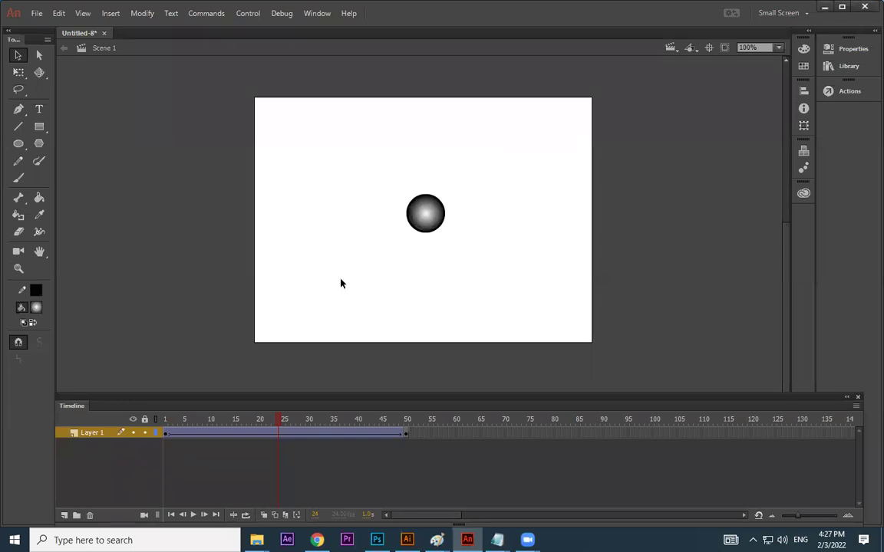
Remove all frames of the ball animation from Layer 1.
{"action": "left_click_drag", "start_coordinate": [405, 433], "coordinate": [436, 433]}
{"action": "left_click", "coordinate": [174, 434]}
{"action": "left_click_drag", "start_coordinate": [174, 439], "coordinate": [167, 437]}
{"action": "left_click_drag", "start_coordinate": [460, 435], "coordinate": [168, 431]}
{"action": "right_click", "coordinate": [176, 433]}
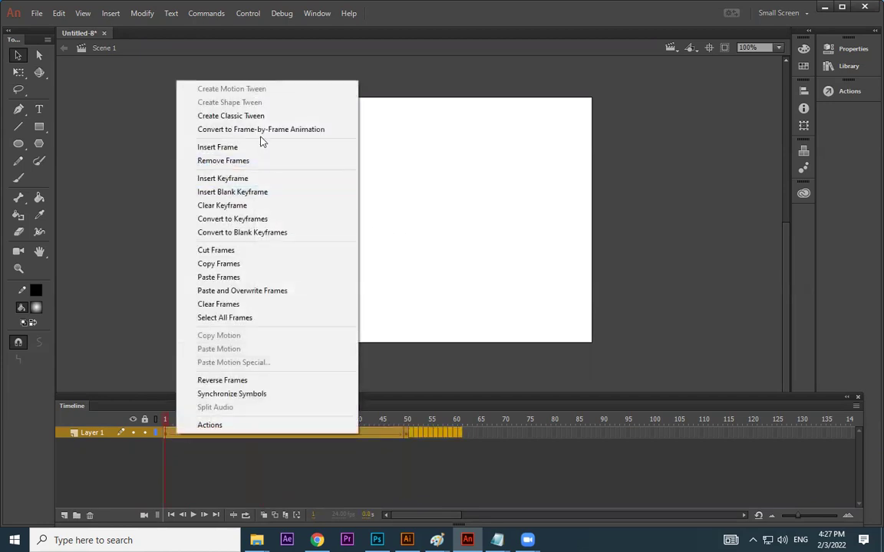
{"action": "left_click", "coordinate": [256, 162]}
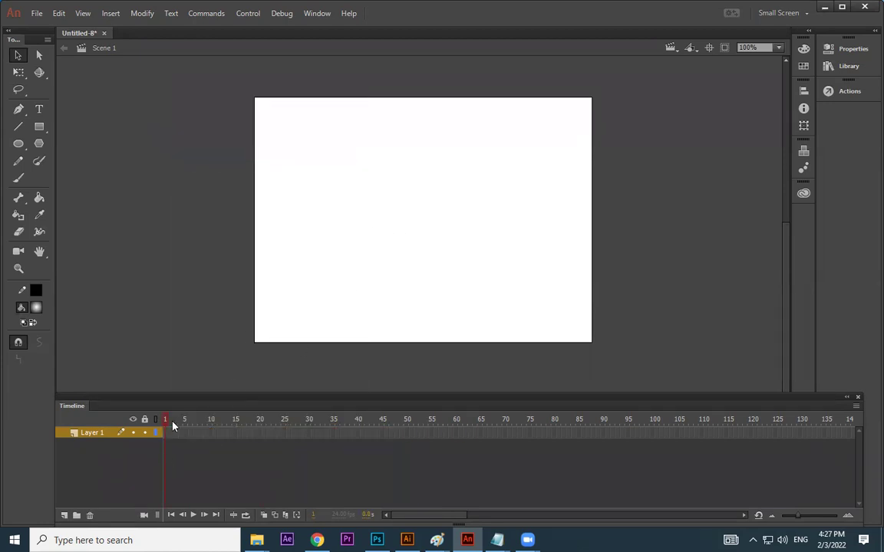
Try to draw an oval on the stage with Layer 1 empty.
{"action": "left_click", "coordinate": [18, 143]}
{"action": "left_click", "coordinate": [435, 263]}
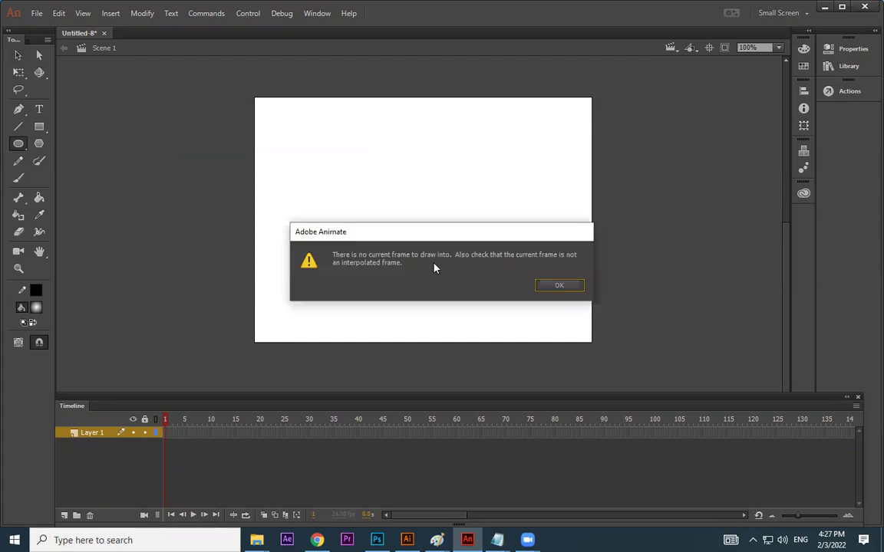
{"action": "left_click", "coordinate": [572, 286]}
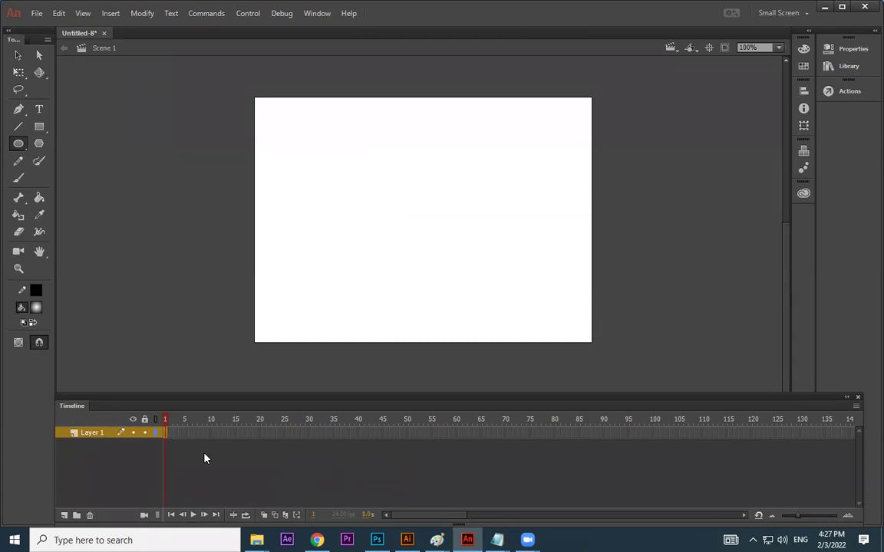
Draw a horizontal line about 100 px long in the stage's left half, then select it and inspect its properties.
{"action": "left_click", "coordinate": [18, 127]}
{"action": "left_click_drag", "start_coordinate": [275, 204], "coordinate": [338, 204]}
{"action": "left_click", "coordinate": [18, 55]}
{"action": "left_click_drag", "start_coordinate": [376, 160], "coordinate": [176, 268]}
{"action": "key", "text": "ctrl+="}
{"action": "key", "text": "space"}
{"action": "left_click_drag", "start_coordinate": [387, 204], "coordinate": [291, 193]}
{"action": "key", "text": "ctrl+-"}
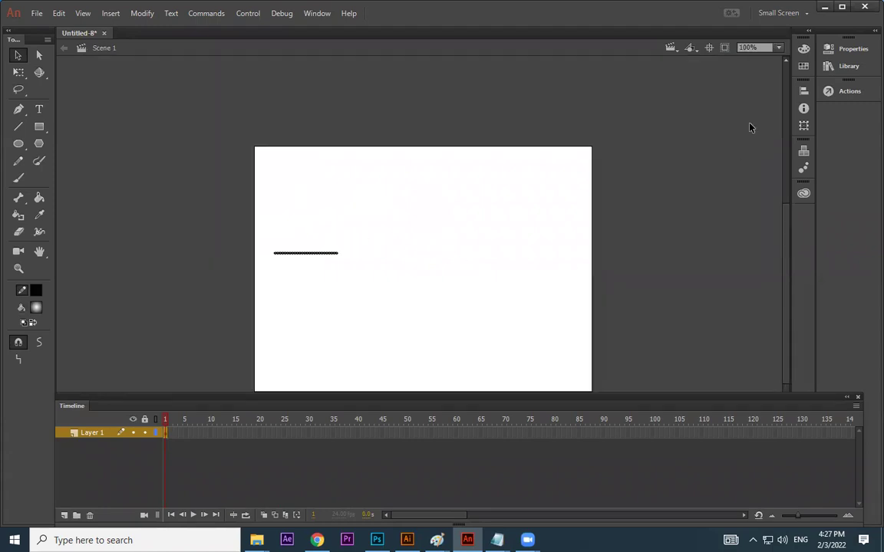
{"action": "left_click", "coordinate": [842, 53]}
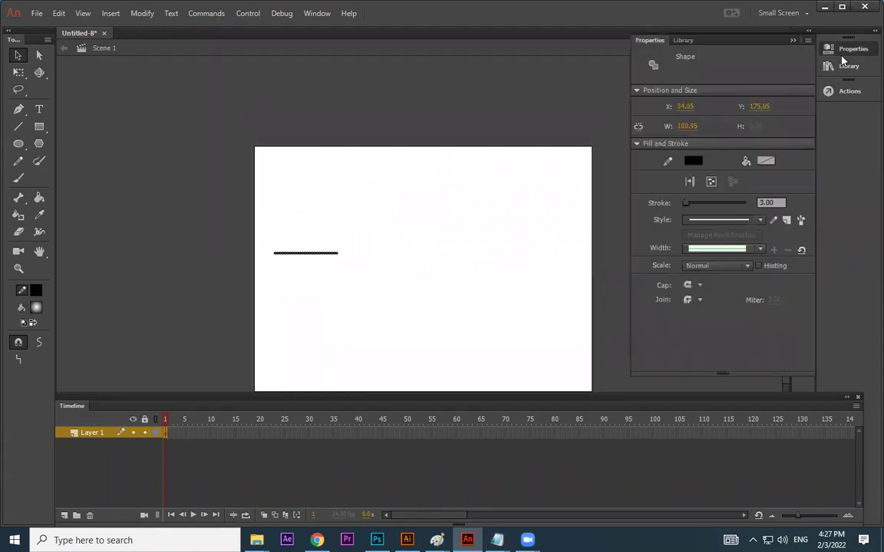
Create a classic tween for the line up to a new keyframe at frame 50 and check its frames.
{"action": "left_click", "coordinate": [407, 434]}
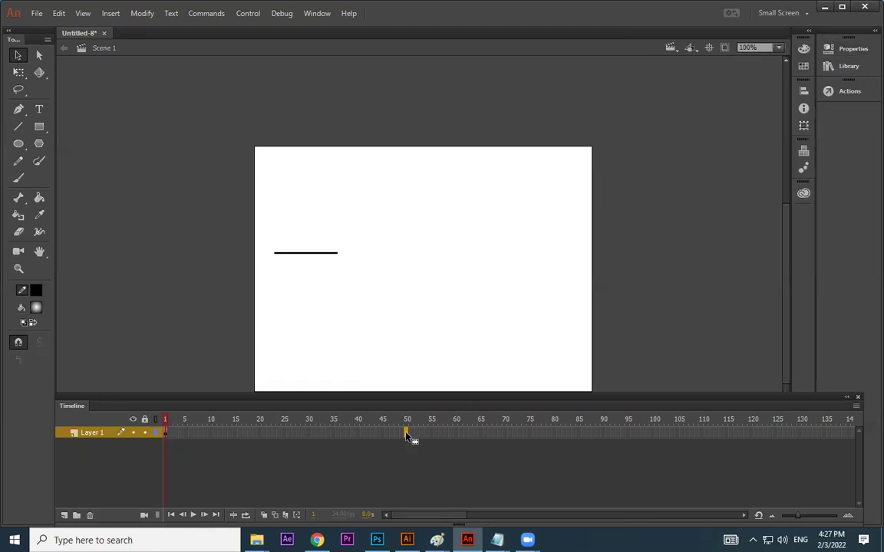
{"action": "key", "text": "F6"}
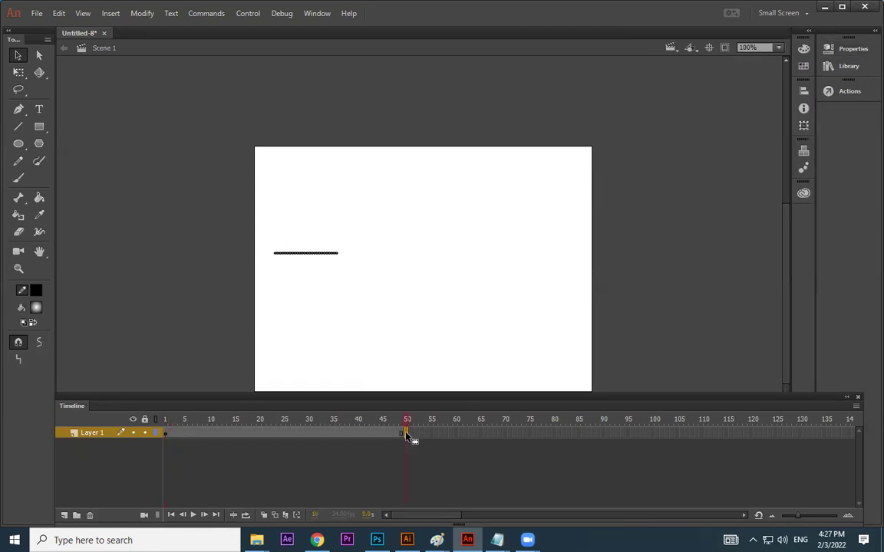
{"action": "right_click", "coordinate": [401, 435]}
{"action": "left_click", "coordinate": [458, 115]}
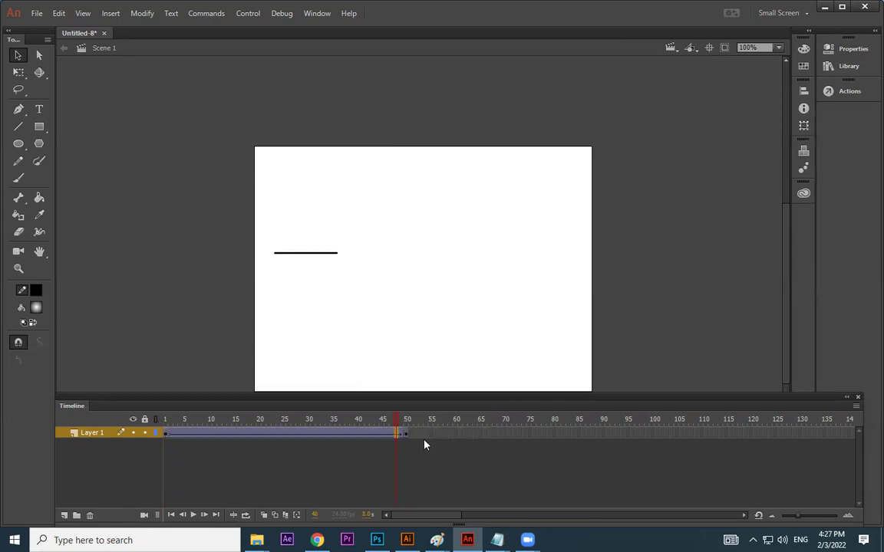
{"action": "left_click_drag", "start_coordinate": [406, 437], "coordinate": [340, 399]}
{"action": "left_click", "coordinate": [337, 435]}
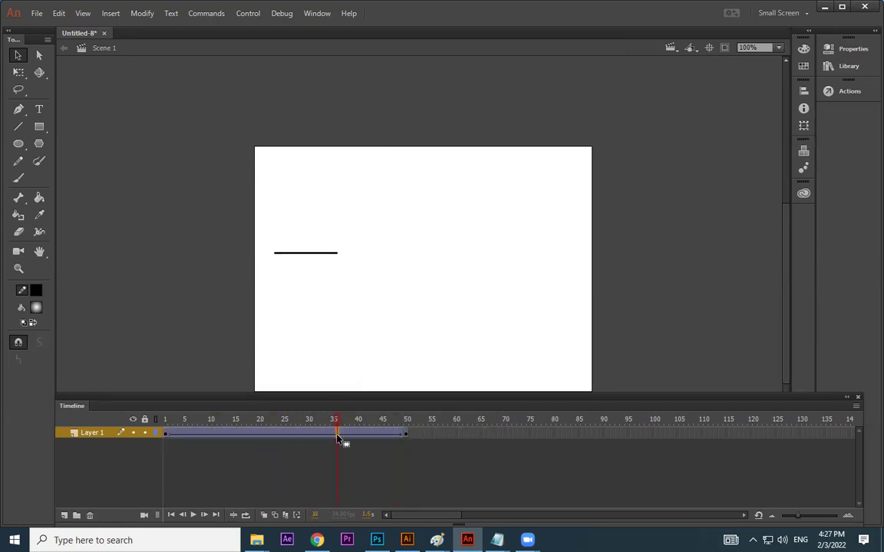
{"action": "left_click", "coordinate": [836, 54]}
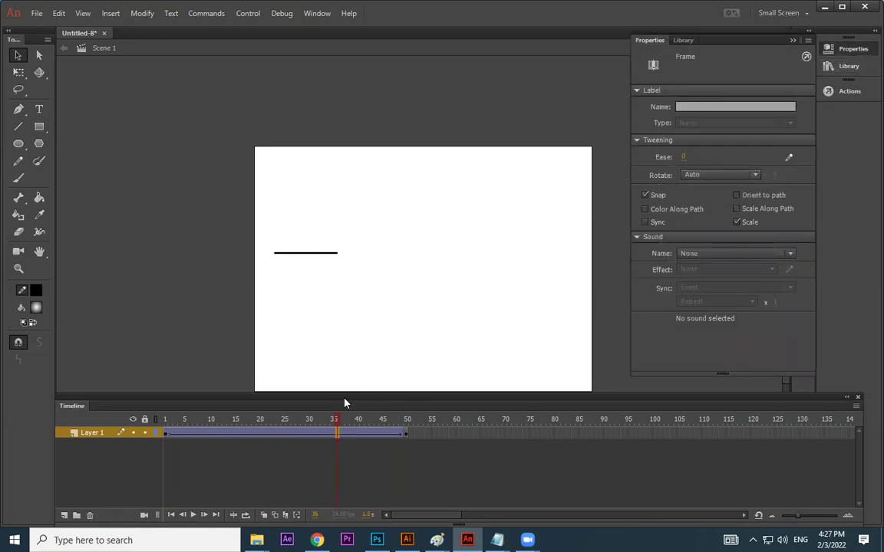
{"action": "left_click_drag", "start_coordinate": [338, 422], "coordinate": [292, 422]}
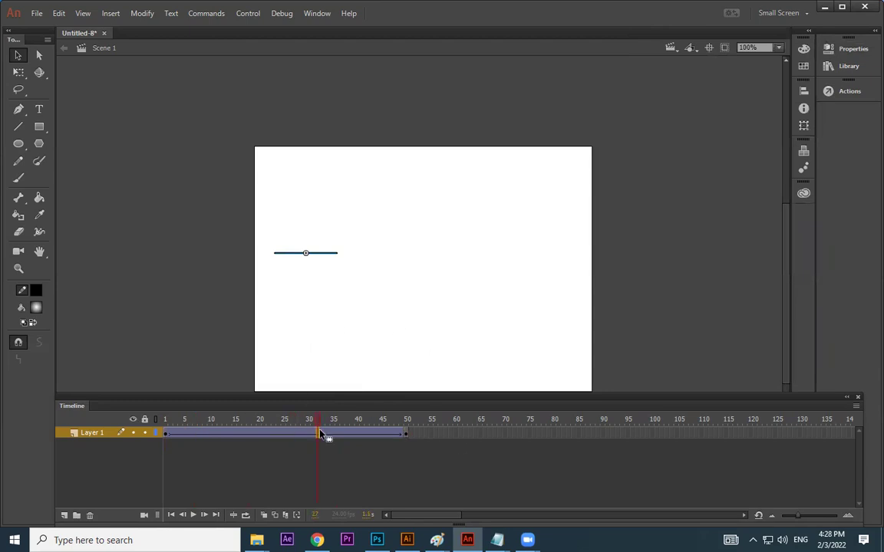
Set the line tween's rotation to CW and play the animation from frame 1.
{"action": "left_click", "coordinate": [853, 50]}
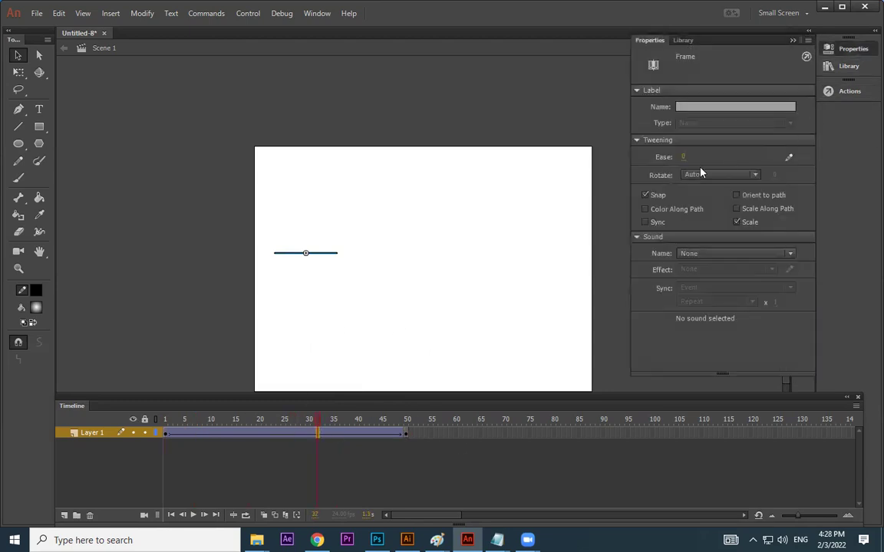
{"action": "left_click", "coordinate": [690, 175]}
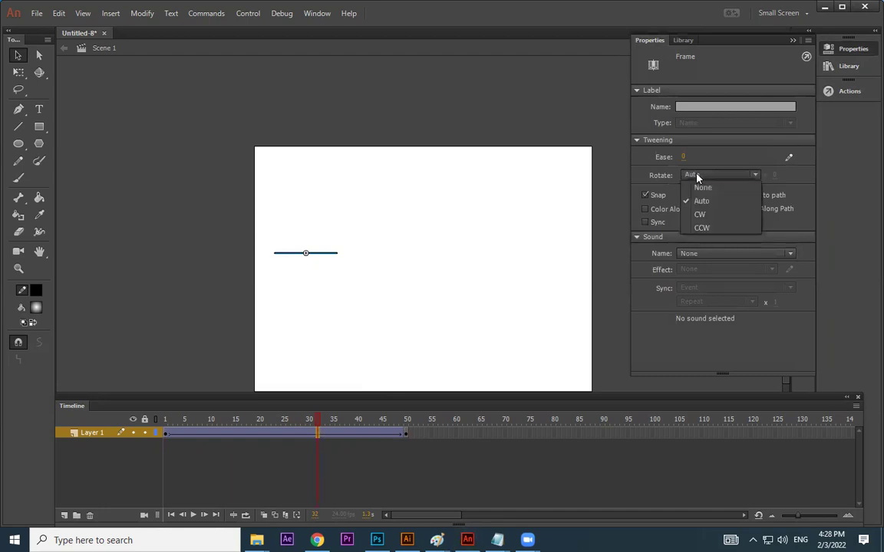
{"action": "left_click", "coordinate": [706, 218]}
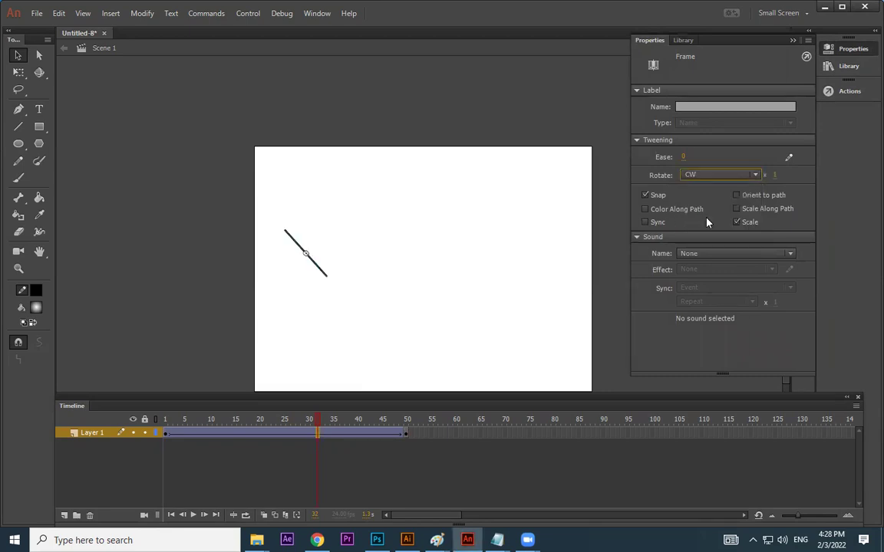
{"action": "left_click_drag", "start_coordinate": [316, 419], "coordinate": [84, 425]}
{"action": "key", "text": "Return"}
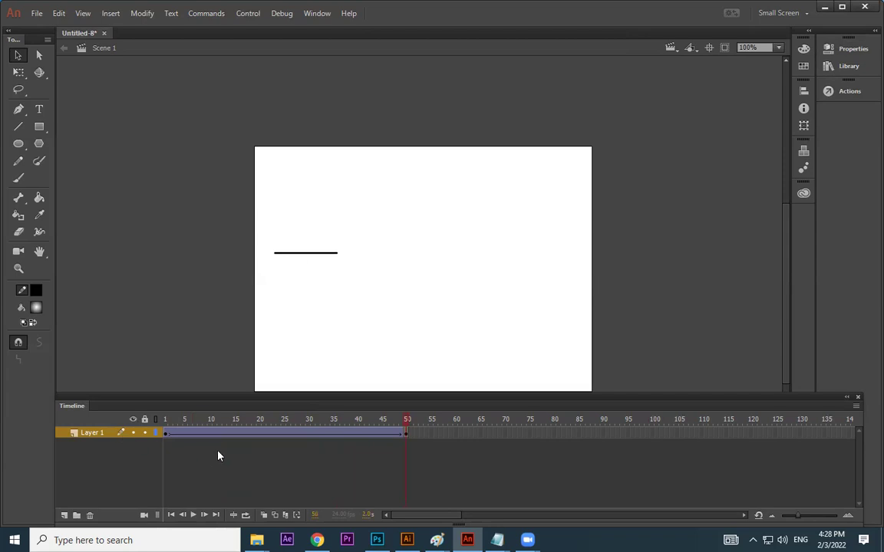
Set the line tween's rotation count to 3 and play the animation from frame 1.
{"action": "left_click", "coordinate": [274, 435]}
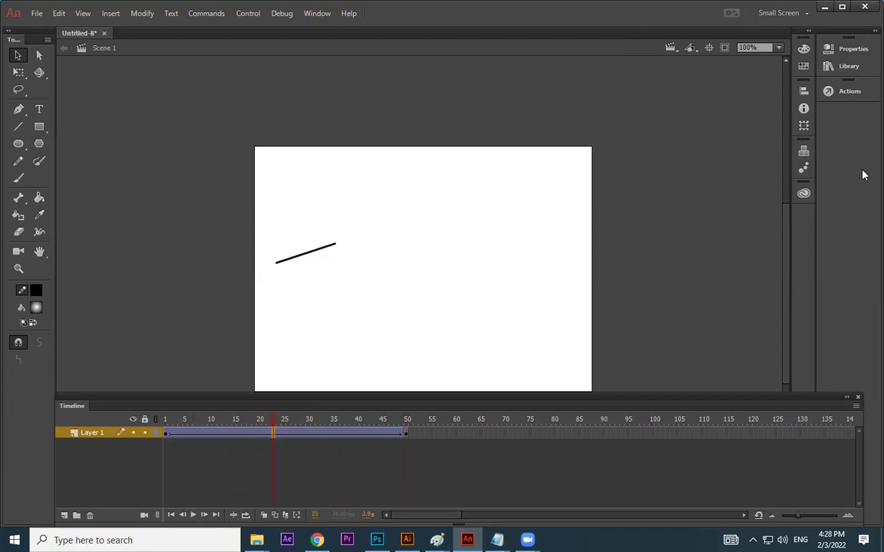
{"action": "left_click", "coordinate": [821, 49]}
{"action": "left_click", "coordinate": [775, 175]}
{"action": "type", "text": "3"}
{"action": "key", "text": "Return"}
{"action": "left_click", "coordinate": [165, 434]}
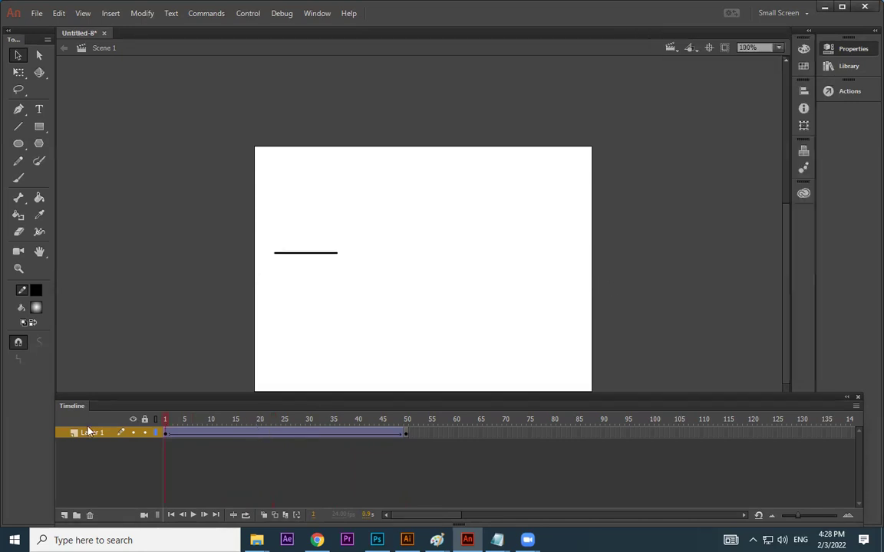
{"action": "key", "text": "Return"}
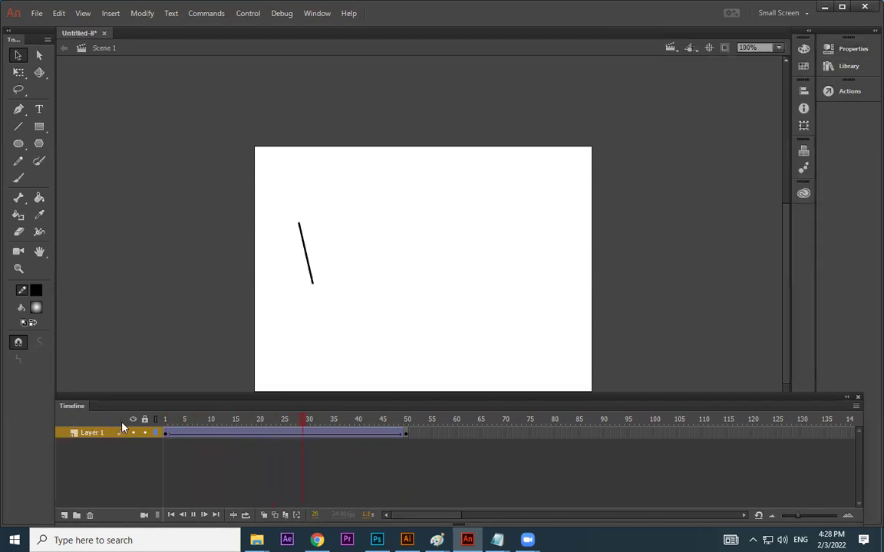
Change the line tween's rotation direction to CCW and play the animation.
{"action": "left_click", "coordinate": [844, 50]}
{"action": "left_click", "coordinate": [695, 175]}
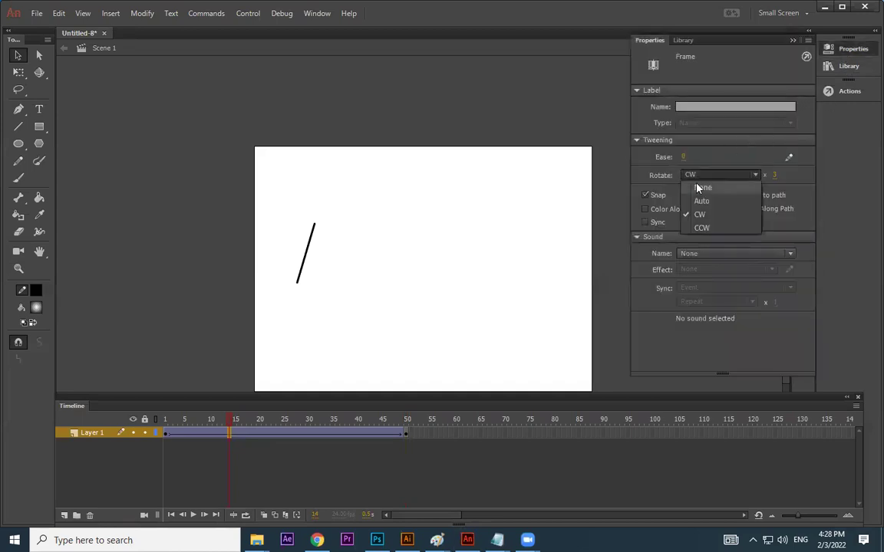
{"action": "left_click", "coordinate": [703, 228]}
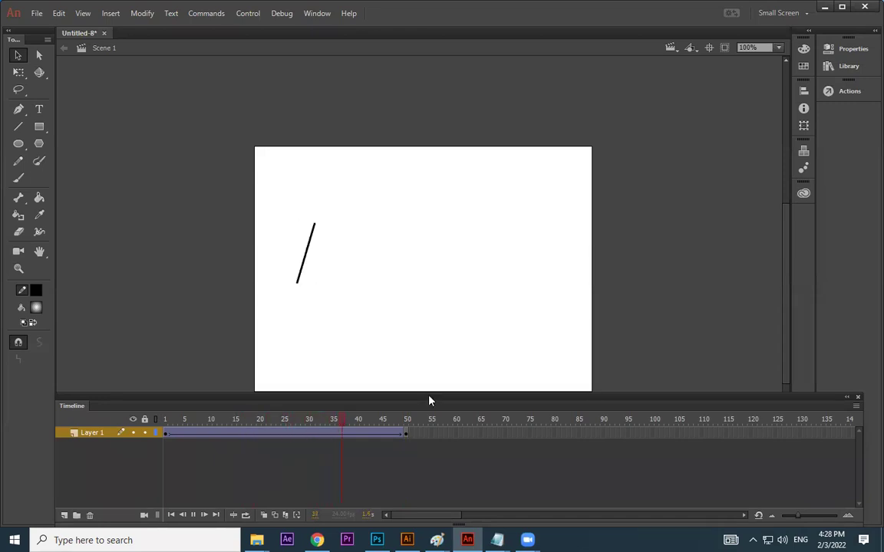
Examine the rotation options available for the line's classic tween.
{"action": "left_click", "coordinate": [845, 51]}
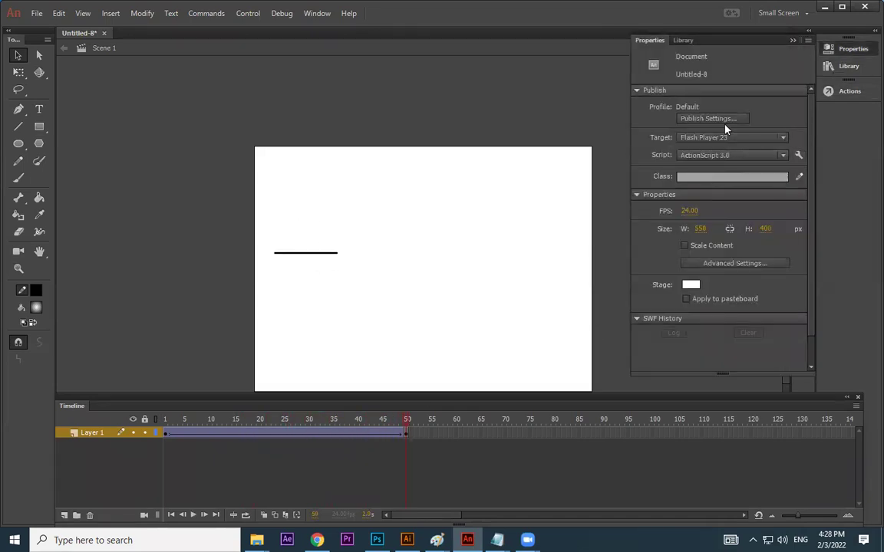
{"action": "left_click", "coordinate": [362, 436]}
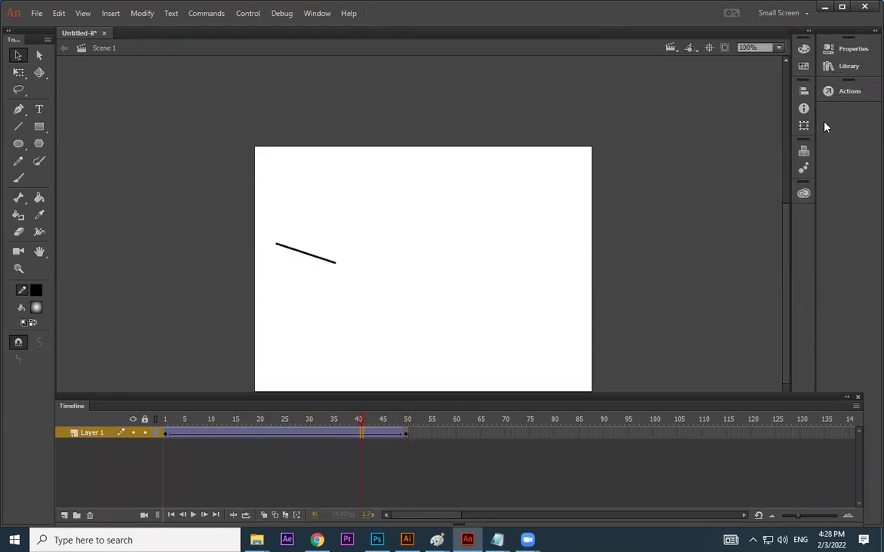
{"action": "left_click", "coordinate": [836, 49]}
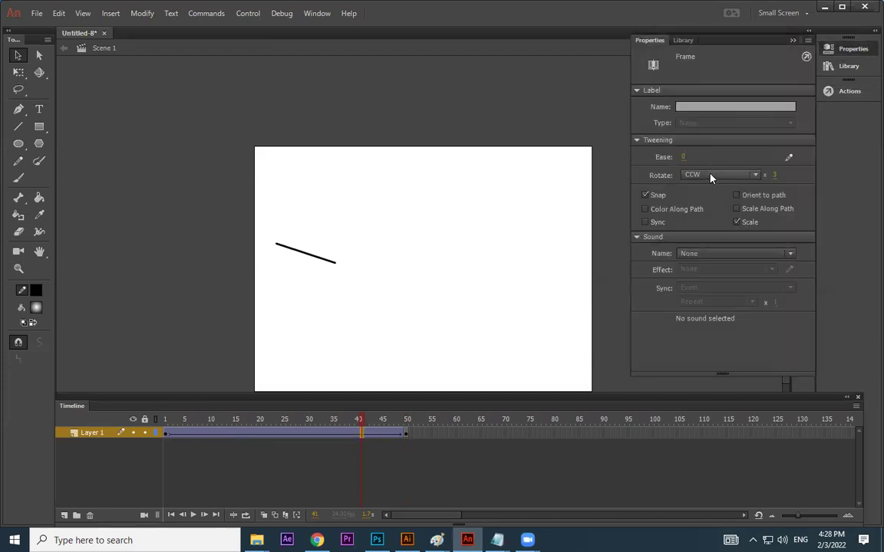
{"action": "left_click", "coordinate": [709, 176]}
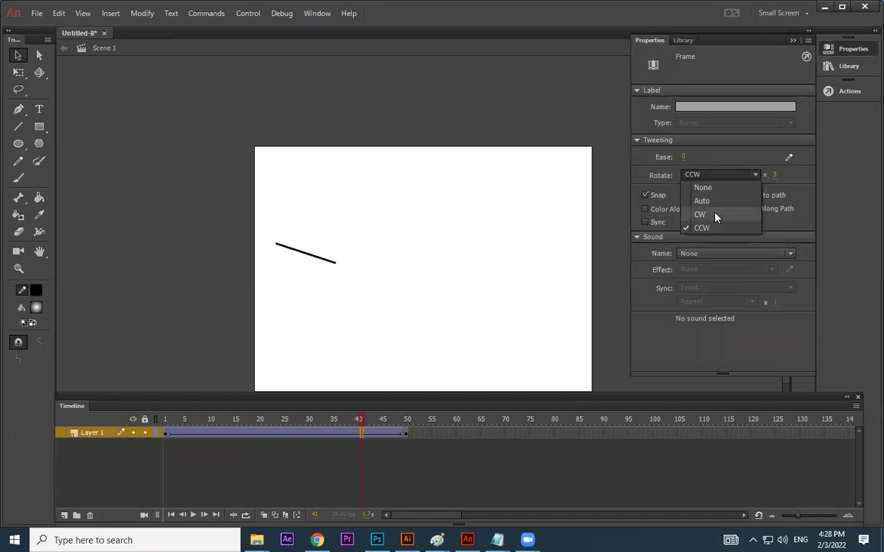
Move the line at frame 50 horizontally to the right side of the stage and play the animation from frame 1.
{"action": "left_click", "coordinate": [343, 436]}
{"action": "left_click_drag", "start_coordinate": [343, 435], "coordinate": [410, 436]}
{"action": "key", "text": "shift+Right"}
{"action": "key", "text": "shift+Right"}
{"action": "key", "text": "shift+Right"}
{"action": "key", "text": "shift+Right"}
{"action": "key", "text": "shift+Right"}
{"action": "key", "text": "shift+Right"}
{"action": "key", "text": "shift+Right"}
{"action": "key", "text": "shift+Right"}
{"action": "key", "text": "shift+Right"}
{"action": "key", "text": "shift+Right"}
{"action": "key", "text": "shift+Right"}
{"action": "key", "text": "shift+Right"}
{"action": "key", "text": "shift+Right"}
{"action": "key", "text": "shift+Right"}
{"action": "key", "text": "shift+Right"}
{"action": "key", "text": "shift+Right"}
{"action": "key", "text": "shift+Right"}
{"action": "key", "text": "shift+Right"}
{"action": "key", "text": "shift+Right"}
{"action": "key", "text": "shift+Right"}
{"action": "key", "text": "shift+Right"}
{"action": "mouse_move", "coordinate": [542, 254]}
{"action": "left_mouse_down"}
{"action": "mouse_move", "coordinate": [539, 243]}
{"action": "mouse_move", "coordinate": [556, 255]}
{"action": "left_mouse_up"}
{"action": "left_click_drag", "start_coordinate": [288, 420], "coordinate": [120, 424]}
{"action": "key", "text": "Return"}
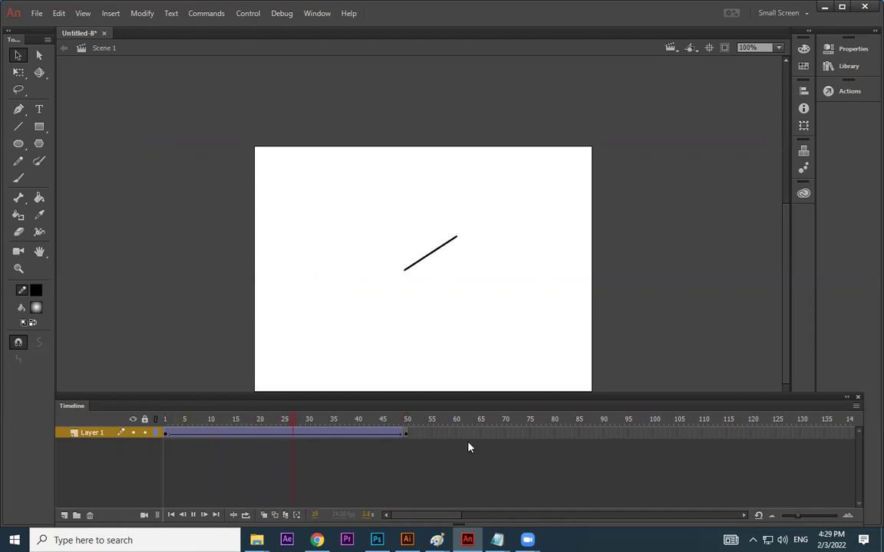
Shrink the line at frame 50 to a short dash with Free Transform and play the animation from frame 1.
{"action": "left_click", "coordinate": [406, 435]}
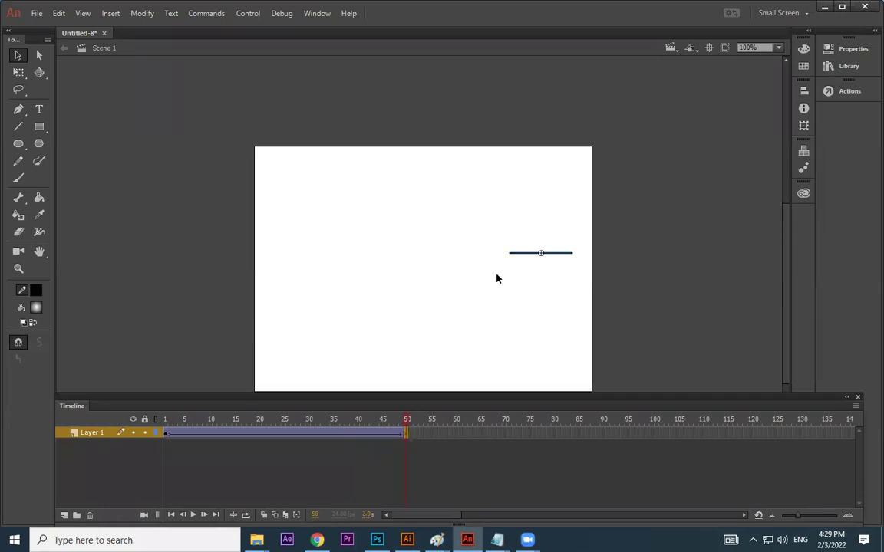
{"action": "left_click", "coordinate": [18, 73]}
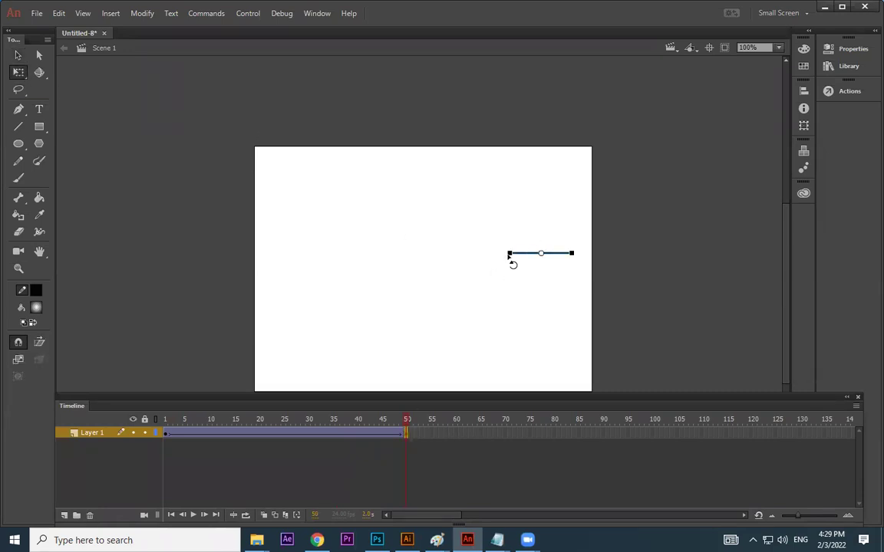
{"action": "left_click_drag", "start_coordinate": [512, 253], "coordinate": [538, 255]}
{"action": "left_click", "coordinate": [569, 265]}
{"action": "left_click_drag", "start_coordinate": [406, 421], "coordinate": [7, 417]}
{"action": "key", "text": "Return"}
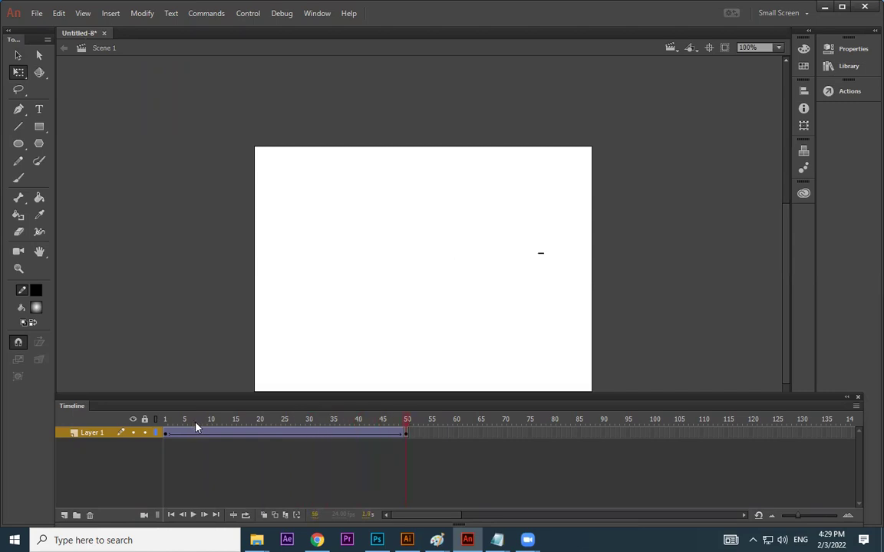
Close the line document without saving it and create a new ActionScript 3.0 document.
{"action": "left_click", "coordinate": [106, 35]}
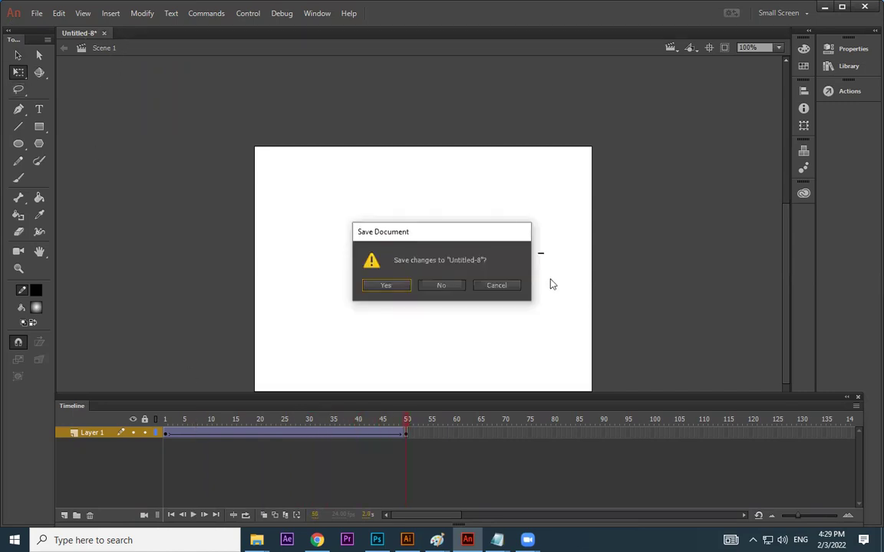
{"action": "left_click", "coordinate": [452, 288]}
{"action": "left_click", "coordinate": [368, 252]}
Draw a gradient-filled square near the stage's left edge and create a classic tween up to a new keyframe at frame 52.
{"action": "left_click_drag", "start_coordinate": [264, 251], "coordinate": [307, 294]}
{"action": "left_click", "coordinate": [18, 54]}
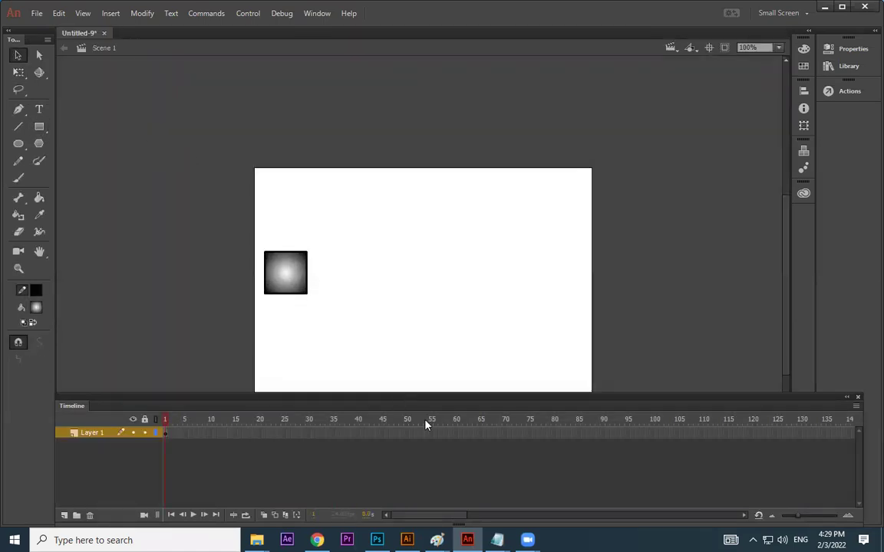
{"action": "key", "text": "F6"}
{"action": "right_click", "coordinate": [392, 433]}
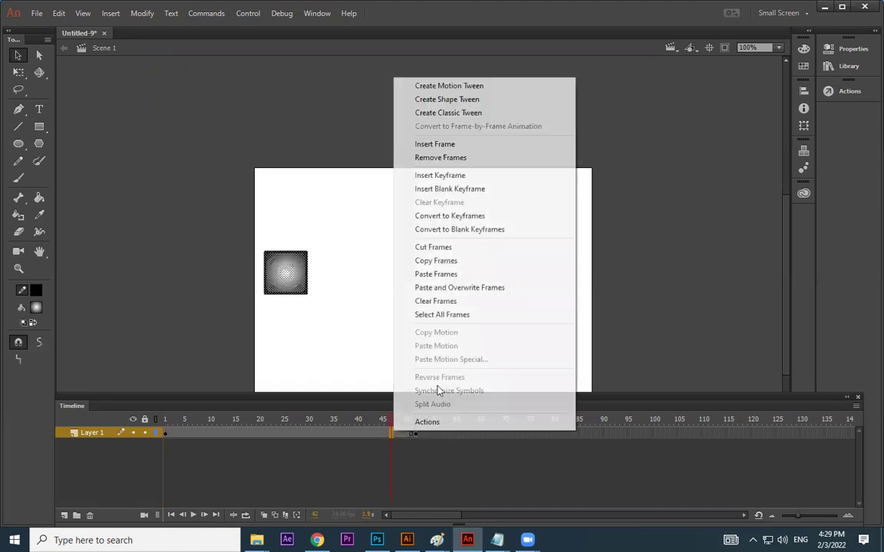
{"action": "left_click", "coordinate": [449, 112]}
Move the square at frame 52 horizontally to the right side of the stage and preview the tween frames.
{"action": "left_click", "coordinate": [414, 433]}
{"action": "left_click_drag", "start_coordinate": [292, 276], "coordinate": [545, 284]}
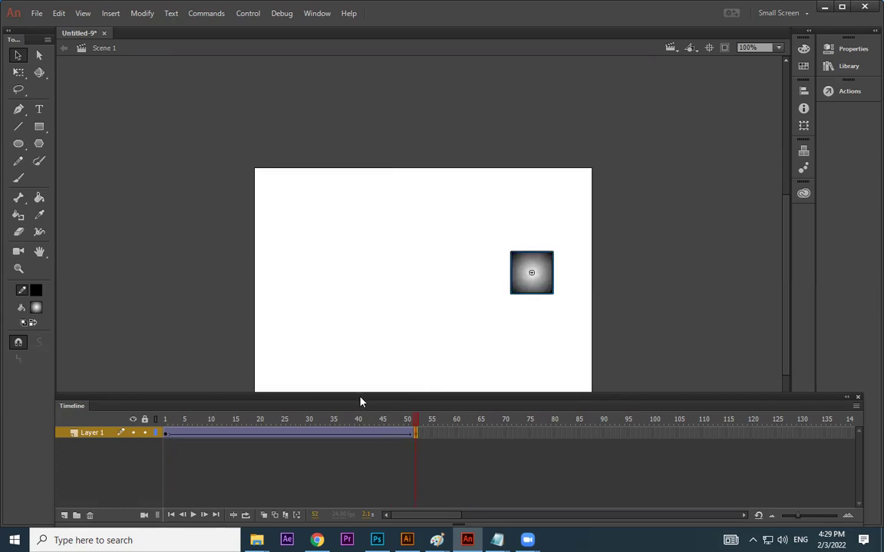
{"action": "left_click_drag", "start_coordinate": [377, 428], "coordinate": [415, 435]}
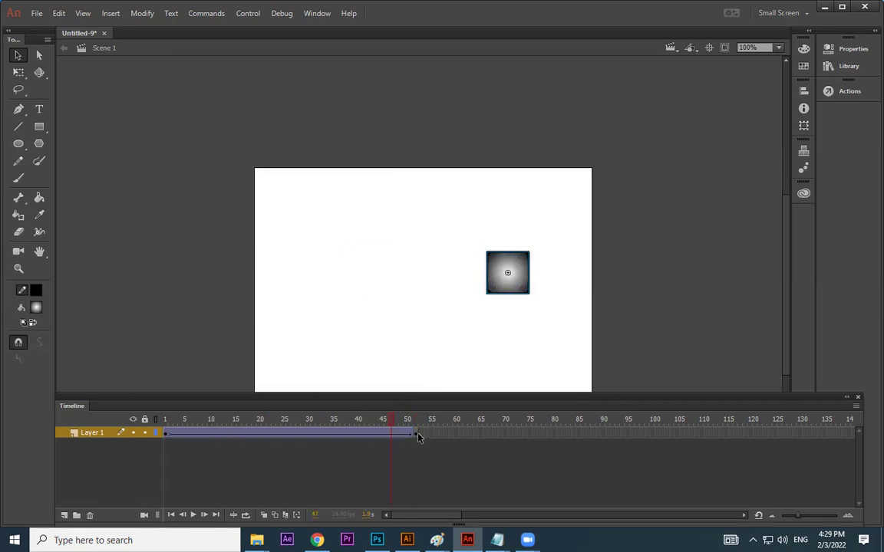
Try to shrink the square at frame 52 with Free Transform and play the tween.
{"action": "left_click", "coordinate": [418, 436]}
{"action": "left_click", "coordinate": [19, 71]}
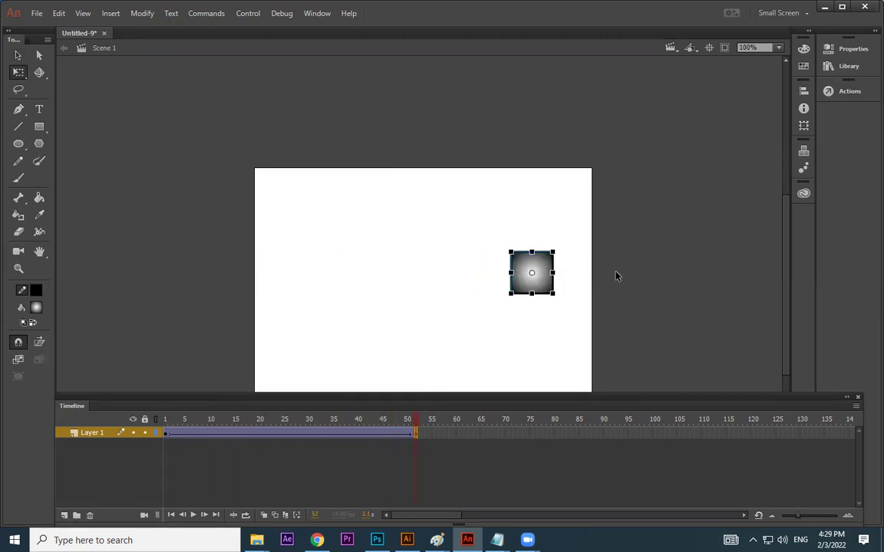
{"action": "left_click_drag", "start_coordinate": [506, 250], "coordinate": [532, 271]}
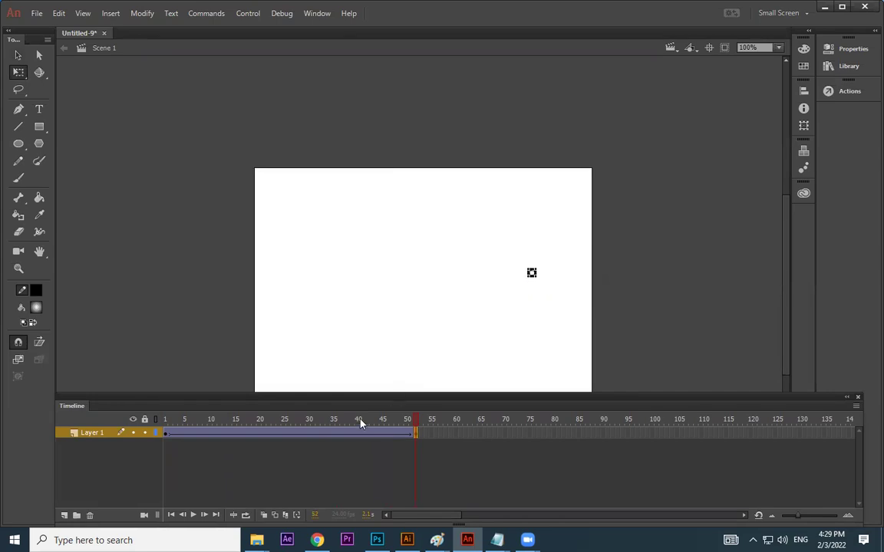
{"action": "key", "text": "Return"}
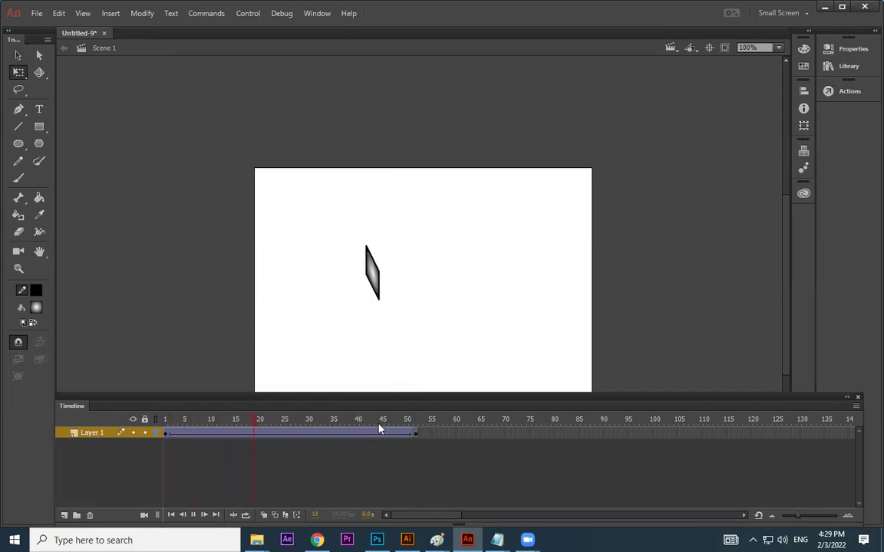
{"action": "left_click", "coordinate": [402, 422]}
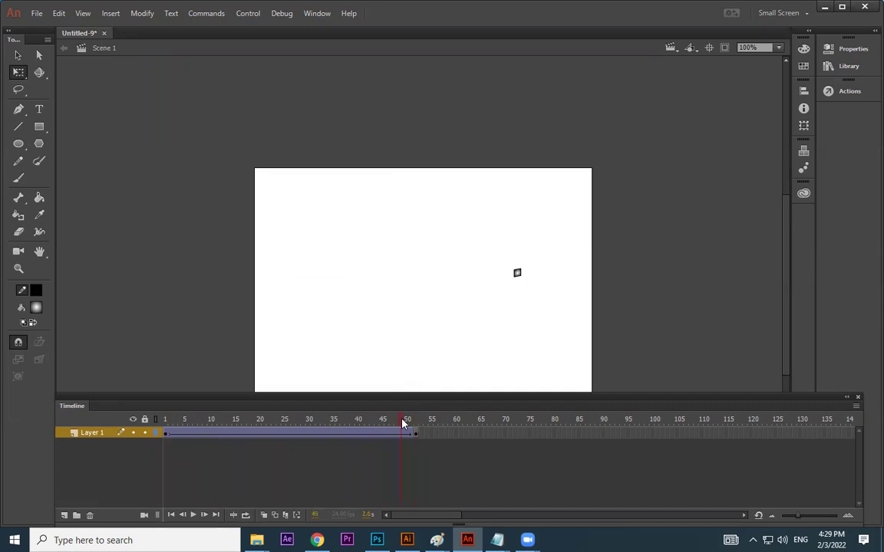
{"action": "double_click", "coordinate": [414, 435]}
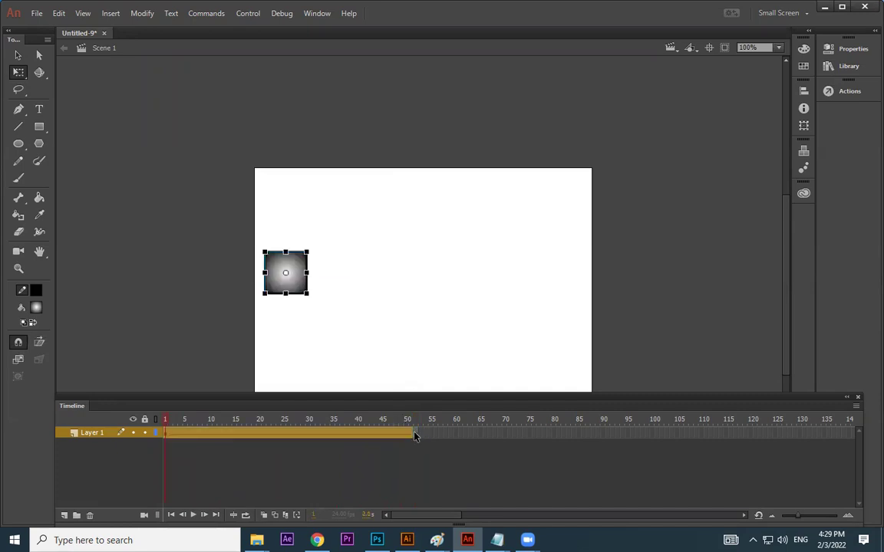
{"action": "key", "text": "Return"}
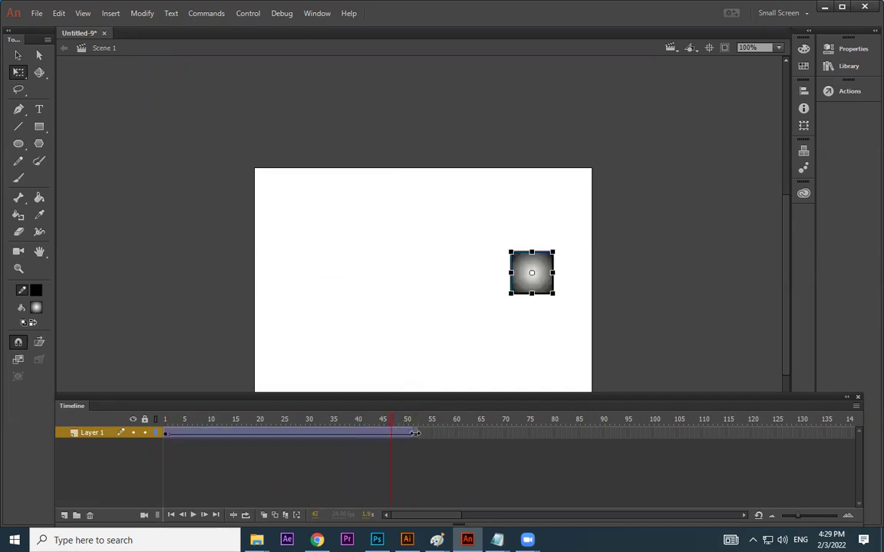
Scale the square at frame 52 down around its centre and play the animation.
{"action": "left_click", "coordinate": [415, 434]}
{"action": "left_click_drag", "start_coordinate": [507, 250], "coordinate": [525, 267]}
{"action": "key", "text": "Return"}
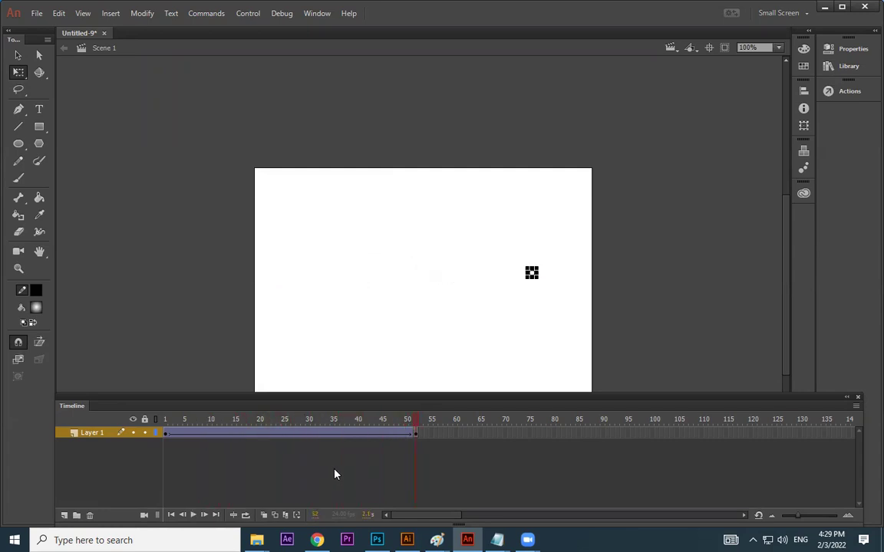
{"action": "key", "text": "Return"}
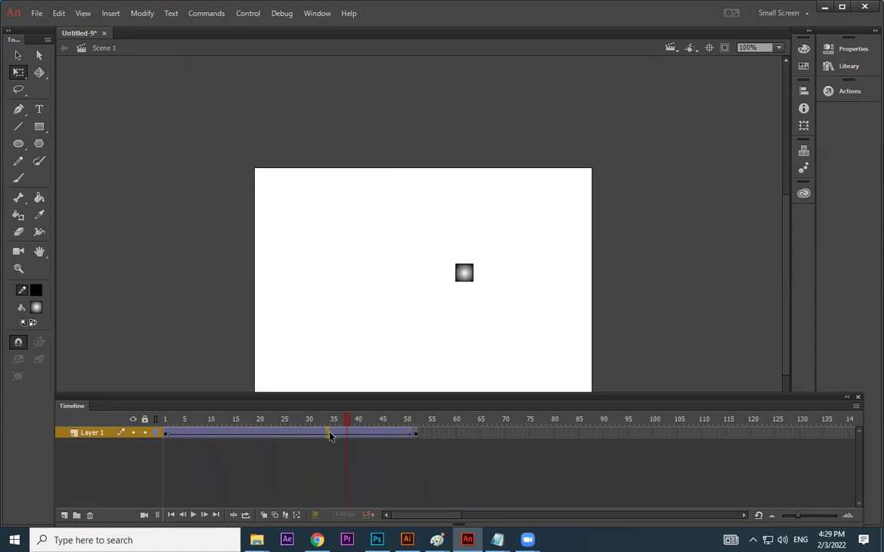
Set the square tween's rotation to CW and play the animation from frame 1.
{"action": "left_click", "coordinate": [330, 434]}
{"action": "left_click", "coordinate": [847, 50]}
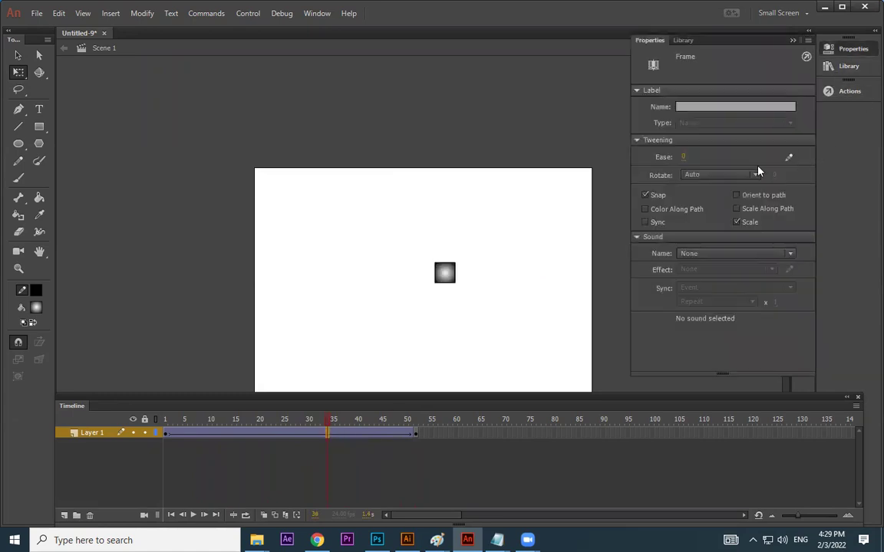
{"action": "left_click", "coordinate": [694, 177]}
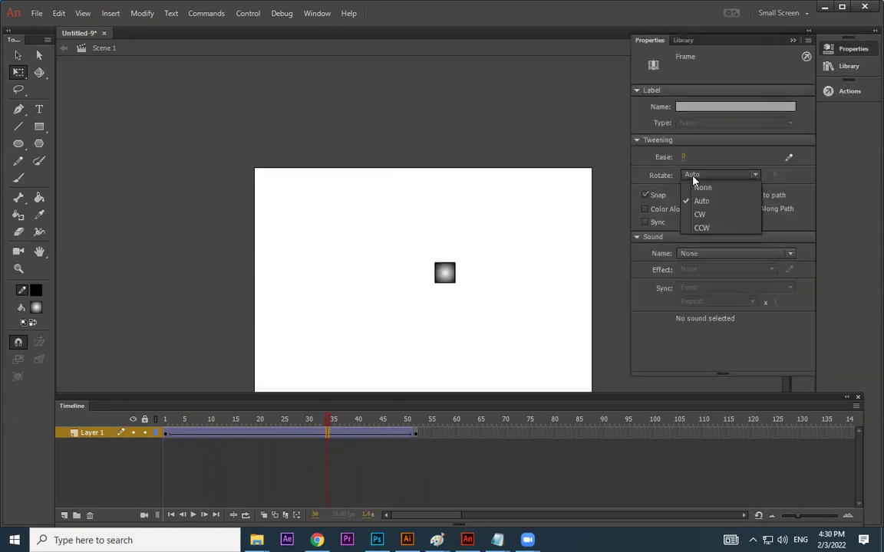
{"action": "left_click", "coordinate": [702, 215]}
{"action": "left_click_drag", "start_coordinate": [331, 419], "coordinate": [119, 428]}
{"action": "key", "text": "Return"}
Set the square tween's rotation count to 3, test the movie and close the preview.
{"action": "left_click", "coordinate": [299, 434]}
{"action": "left_click", "coordinate": [857, 54]}
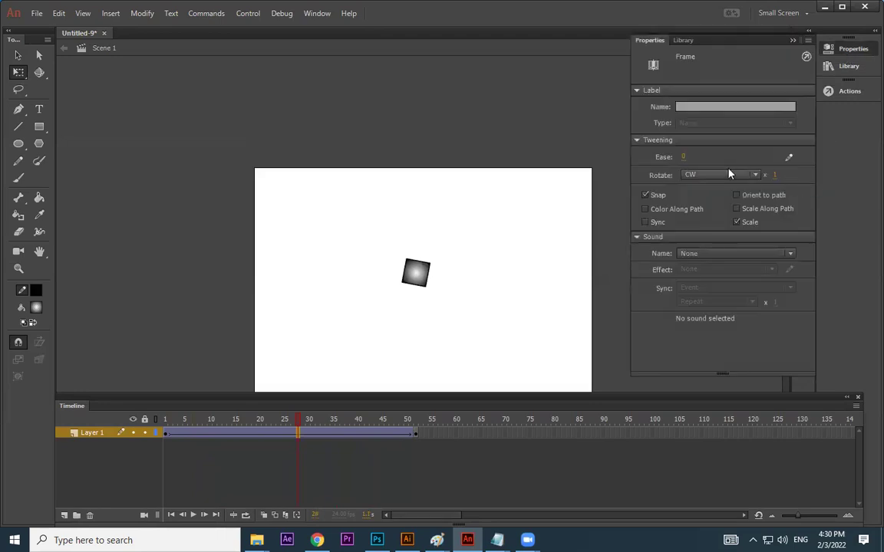
{"action": "left_click", "coordinate": [774, 178]}
{"action": "type", "text": "3"}
{"action": "key", "text": "Return"}
{"action": "left_click", "coordinate": [511, 350]}
{"action": "key", "text": "ctrl+Return"}
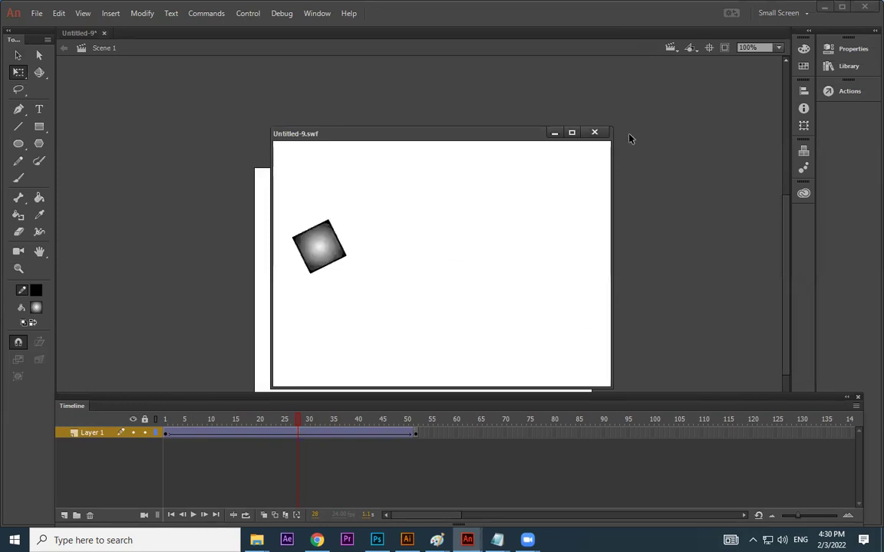
{"action": "left_click", "coordinate": [595, 133]}
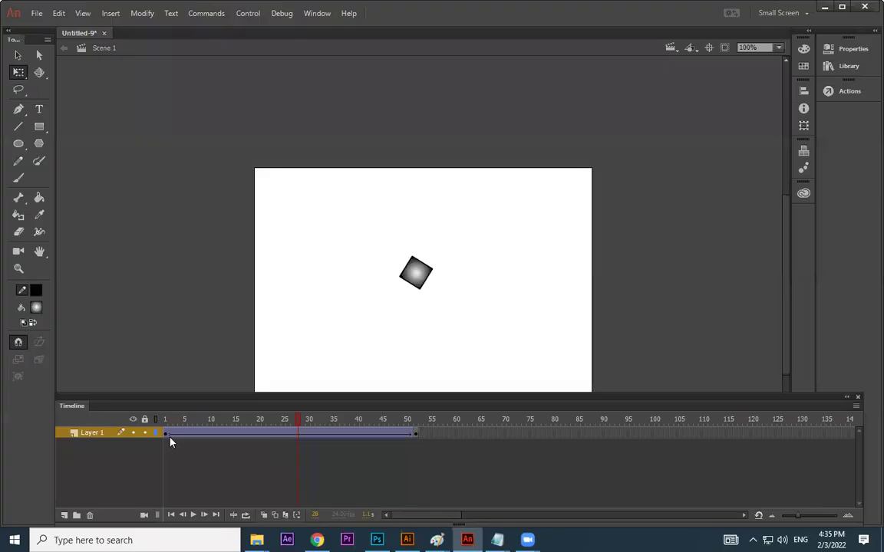
Remove the tween frames from Layer 1 and delete the square from the stage.
{"action": "right_click", "coordinate": [171, 434]}
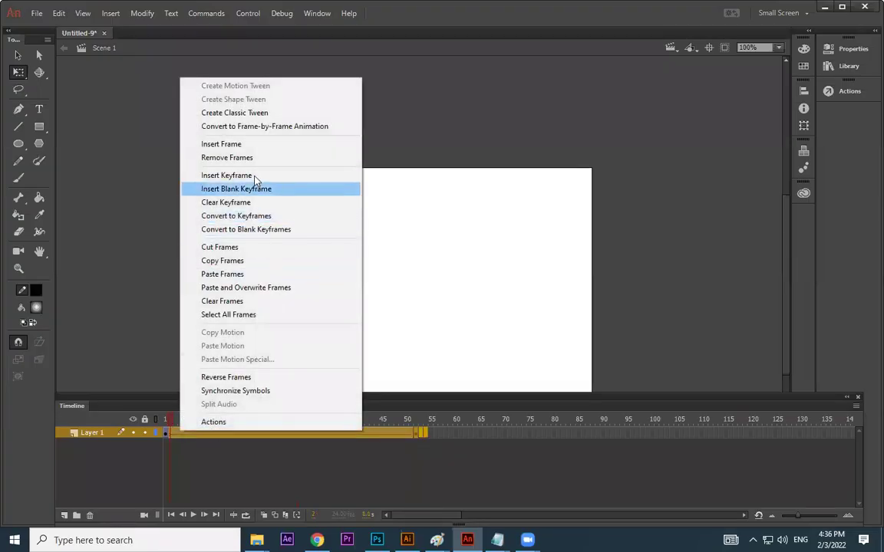
{"action": "left_click", "coordinate": [227, 157]}
{"action": "left_click_drag", "start_coordinate": [392, 234], "coordinate": [138, 345]}
{"action": "key", "text": "Delete"}
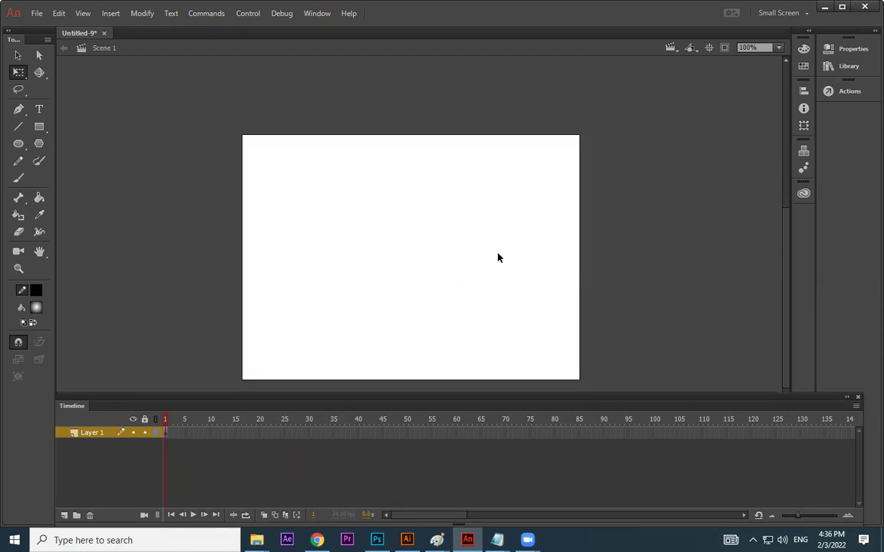
Set the document size to 1280 px wide and 720 px high.
{"action": "left_click", "coordinate": [854, 50]}
{"action": "left_click", "coordinate": [700, 229]}
{"action": "left_click_drag", "start_coordinate": [719, 229], "coordinate": [665, 228]}
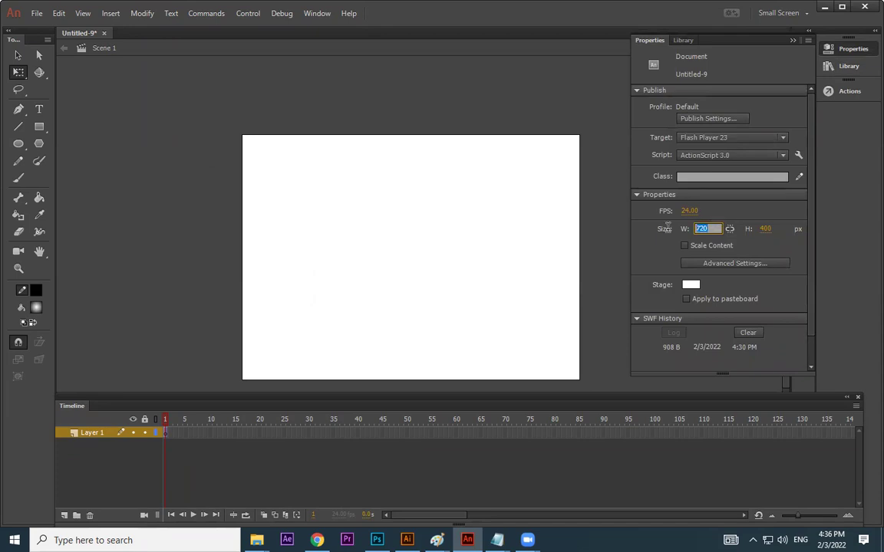
{"action": "left_click", "coordinate": [767, 229]}
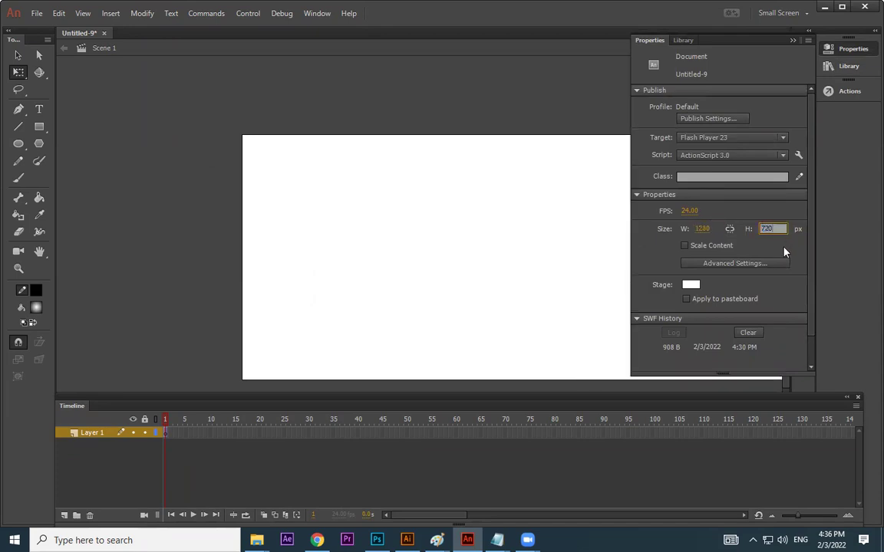
{"action": "key", "text": "Return"}
{"action": "left_click", "coordinate": [561, 283]}
{"action": "key", "text": "ctrl+minus"}
{"action": "key", "text": "ctrl+minus"}
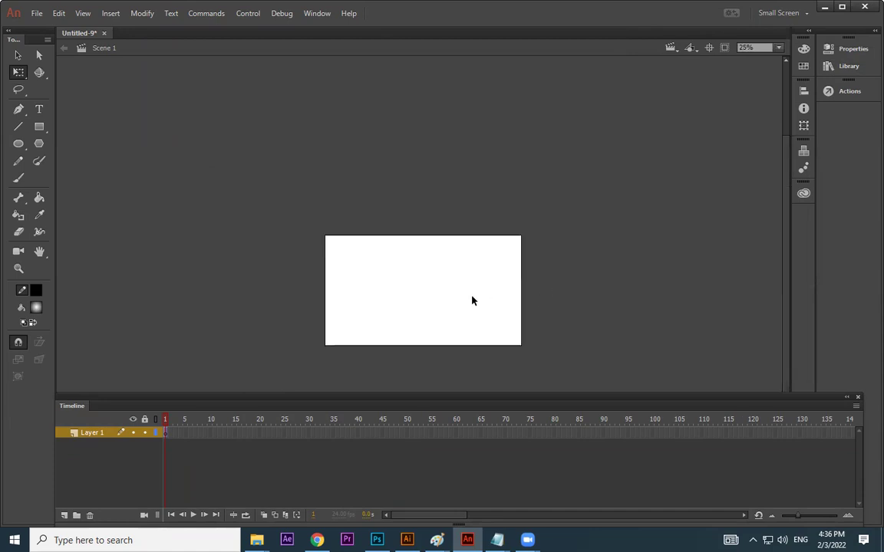
{"action": "key", "text": "ctrl+equal"}
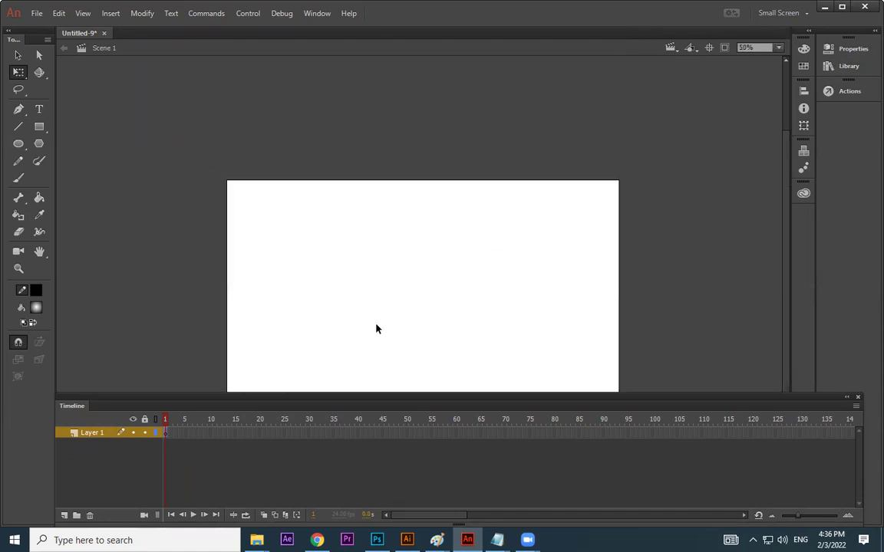
Switch to the Downloads folder in File Explorer and import Plane-PNG-Clipart.png onto the stage.
{"action": "right_click", "coordinate": [172, 437]}
{"action": "left_click", "coordinate": [230, 83]}
{"action": "scroll", "coordinate": [459, 277], "scroll_direction": "down", "scroll_amount": 1}
{"action": "left_click_drag", "start_coordinate": [459, 277], "coordinate": [423, 255]}
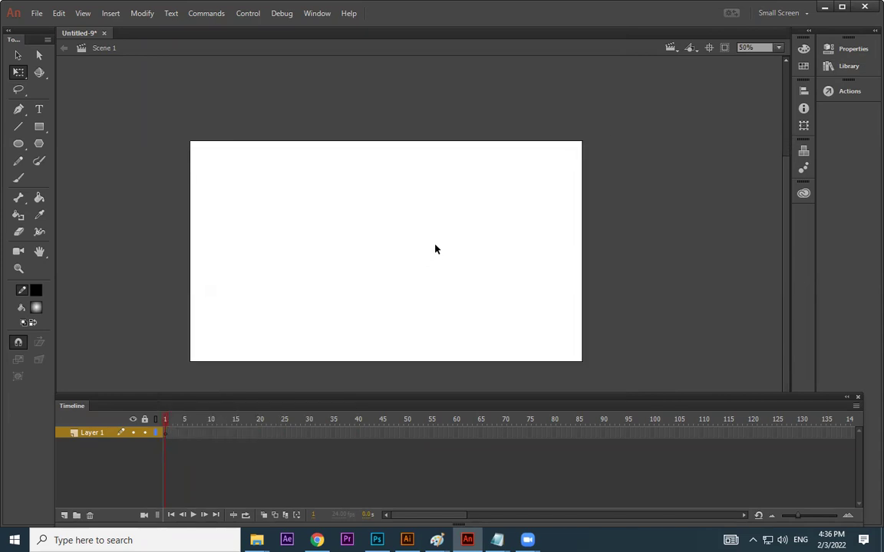
{"action": "key", "text": "alt+Tab"}
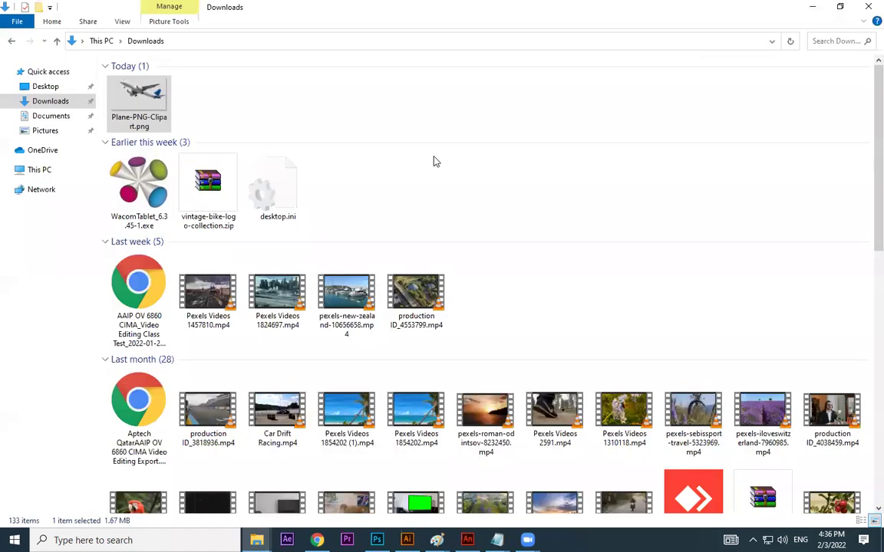
{"action": "left_click_drag", "start_coordinate": [152, 94], "coordinate": [392, 224]}
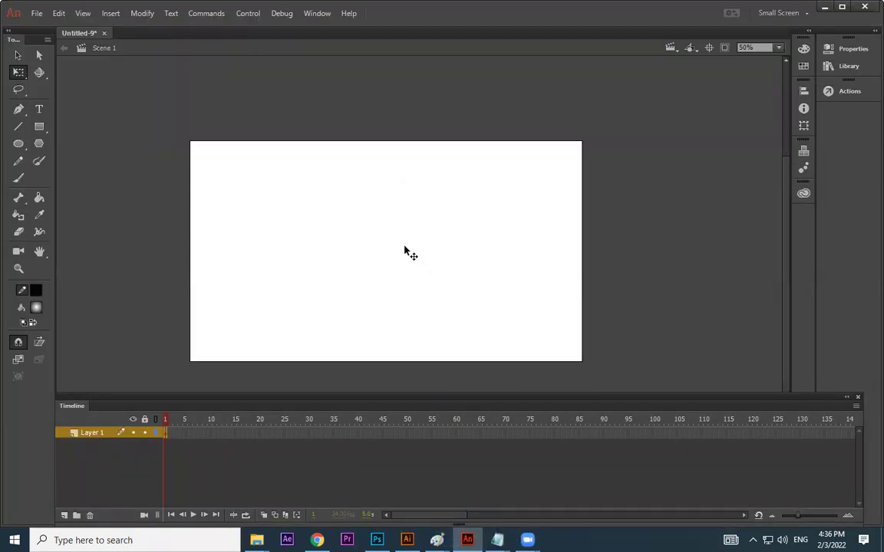
Drop the plane image onto the stage and look over the available import options.
{"action": "left_click_drag", "start_coordinate": [278, 182], "coordinate": [350, 229]}
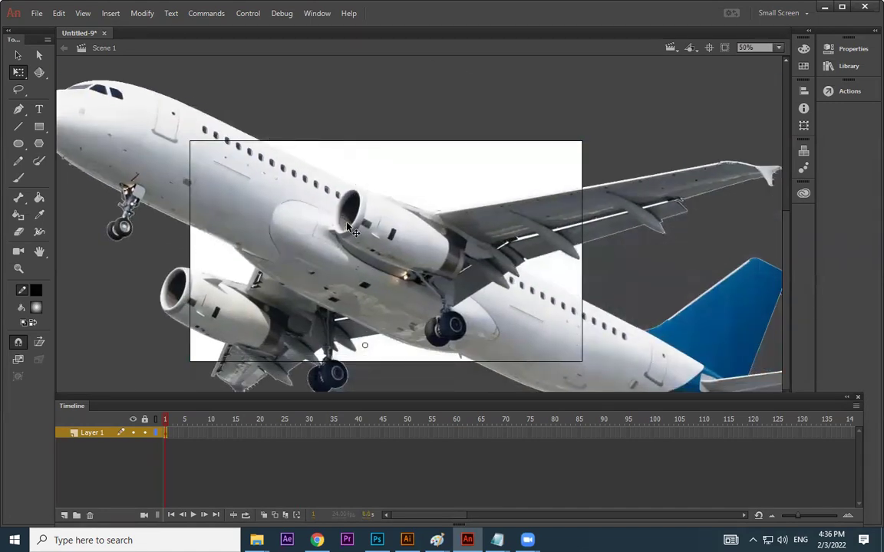
{"action": "left_click", "coordinate": [37, 13]}
{"action": "mouse_move", "coordinate": [87, 204]}
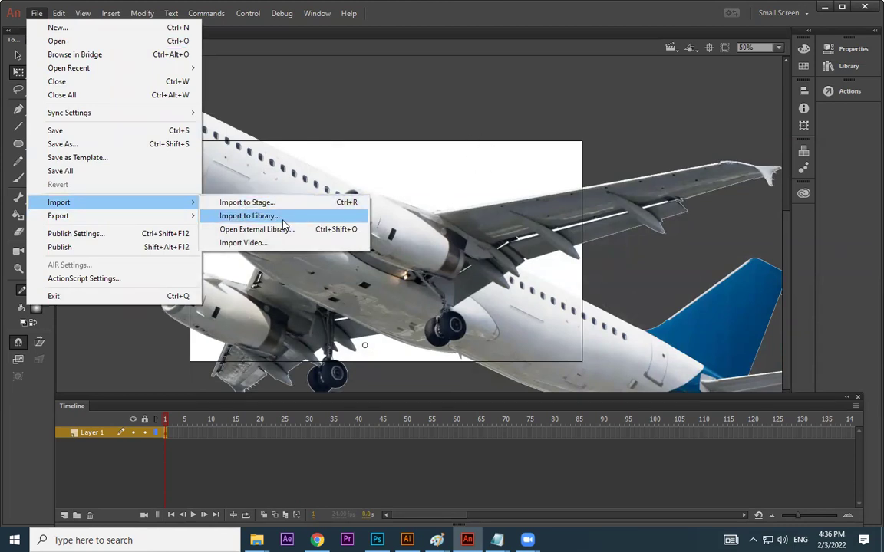
{"action": "left_click", "coordinate": [663, 97]}
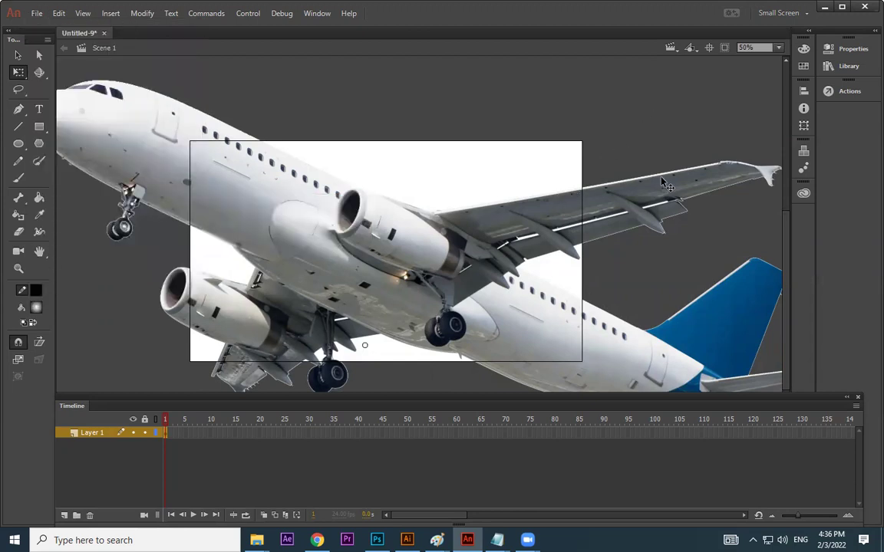
Open the library and delete the Tween 1 and Tween 2 symbols from it.
{"action": "left_click", "coordinate": [328, 15]}
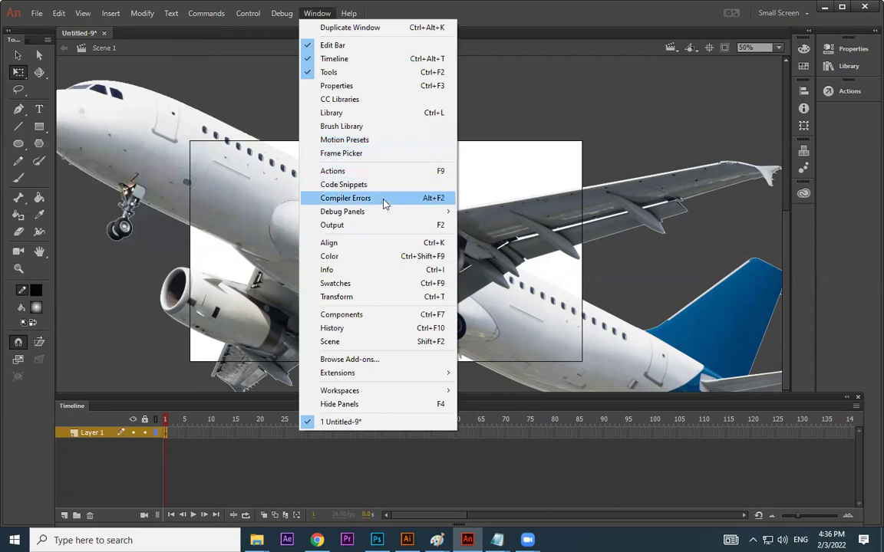
{"action": "left_click", "coordinate": [425, 115]}
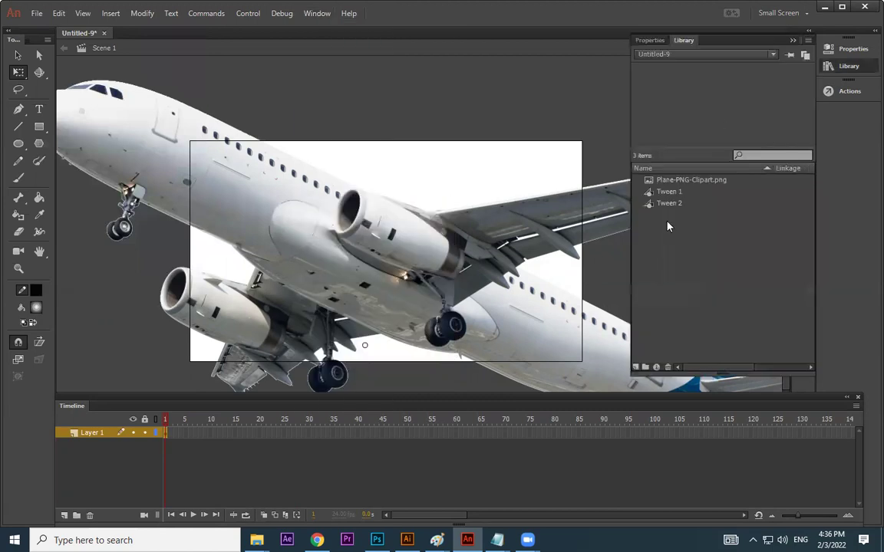
{"action": "left_click", "coordinate": [673, 202]}
{"action": "key", "text": "Delete"}
{"action": "left_click", "coordinate": [672, 192]}
{"action": "key", "text": "Delete"}
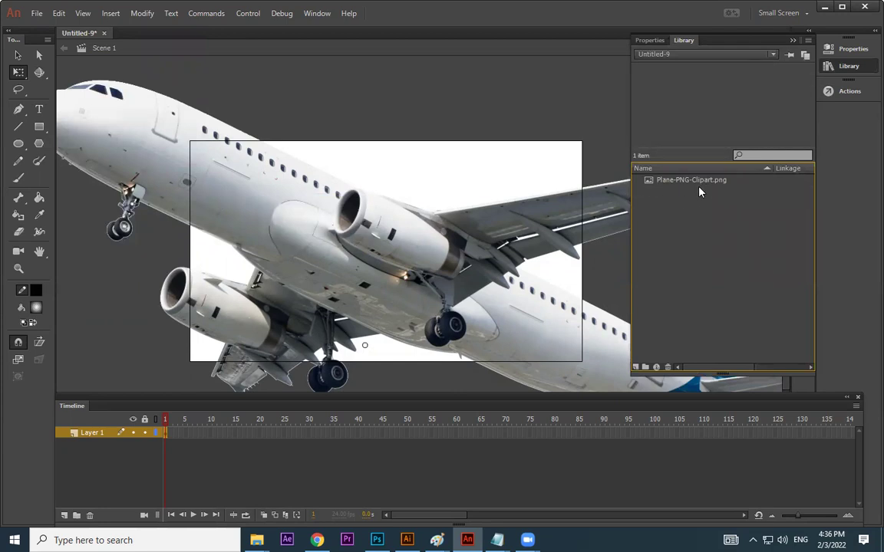
Delete the plane from the stage and place Plane-PNG-Clipart.png on it again from the library.
{"action": "left_click", "coordinate": [700, 186]}
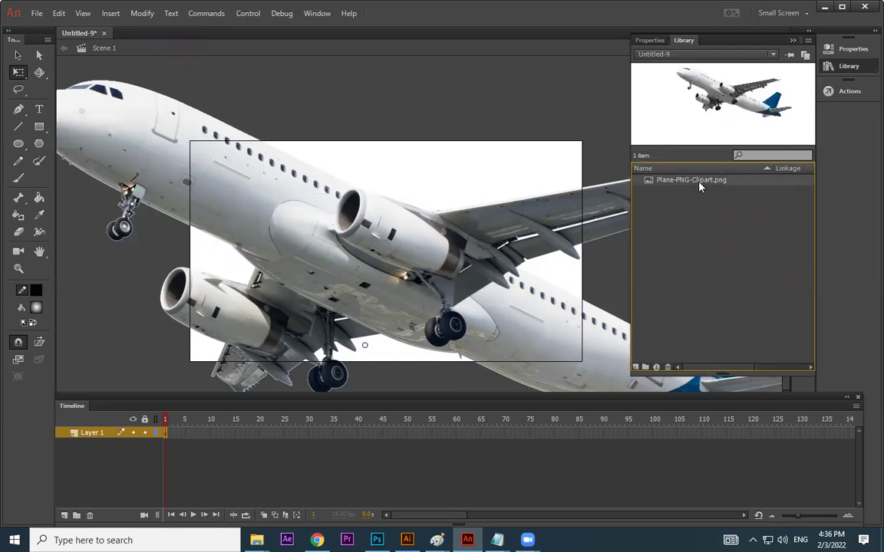
{"action": "left_click", "coordinate": [435, 202]}
{"action": "key", "text": "Delete"}
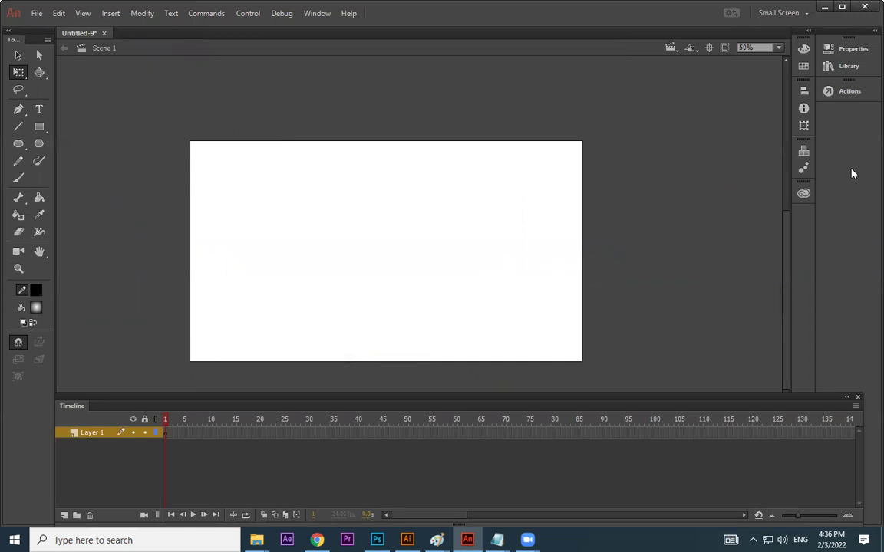
{"action": "left_click", "coordinate": [849, 67]}
{"action": "left_click", "coordinate": [685, 182]}
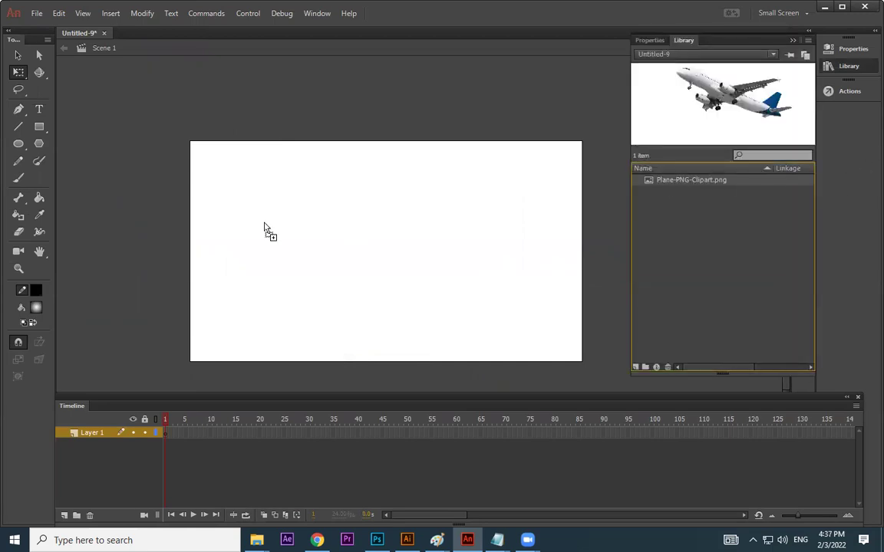
{"action": "left_click_drag", "start_coordinate": [264, 228], "coordinate": [264, 225]}
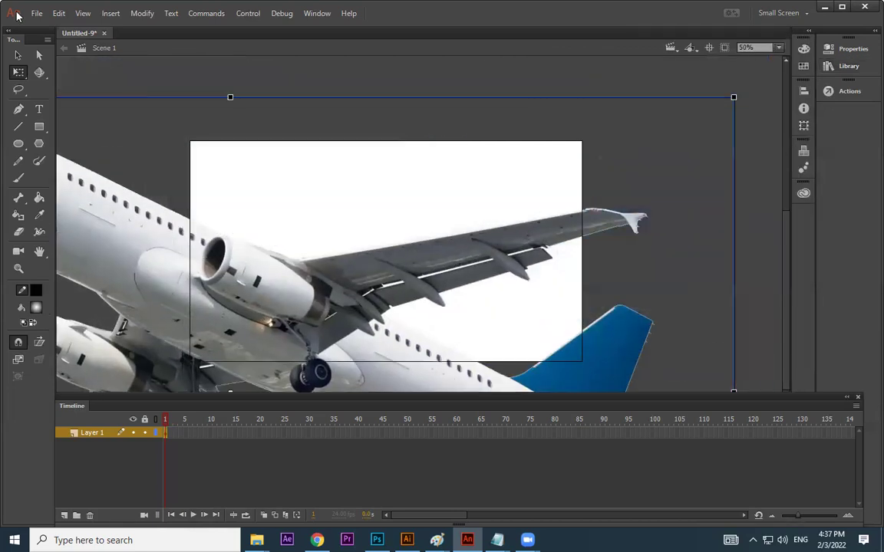
{"action": "left_click", "coordinate": [36, 13]}
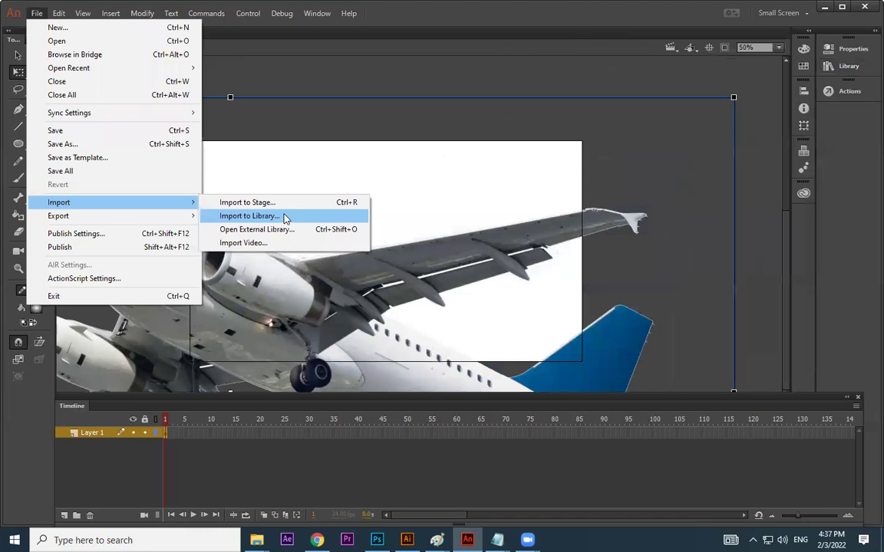
{"action": "left_click", "coordinate": [555, 238]}
{"action": "left_click_drag", "start_coordinate": [734, 97], "coordinate": [383, 277]}
{"action": "key", "text": "ctrl+z"}
{"action": "key", "text": "ctrl+z"}
{"action": "key", "text": "ctrl+z"}
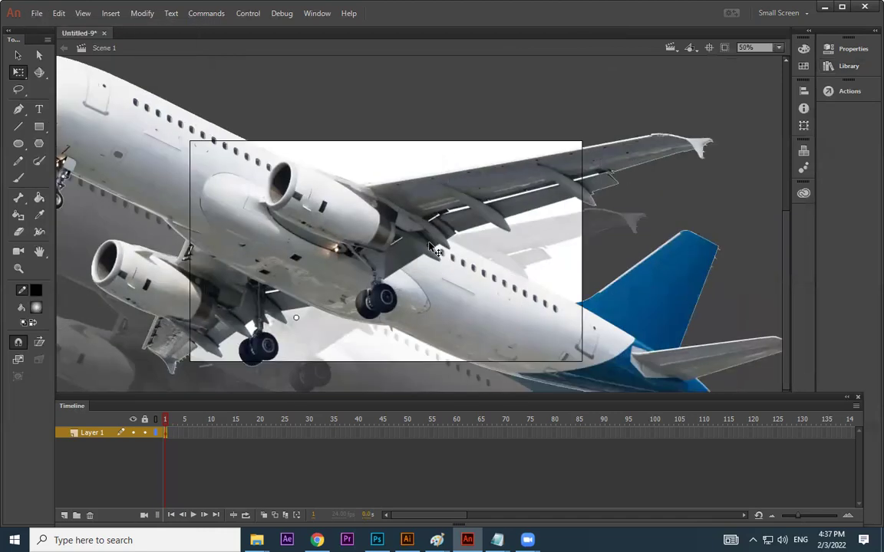
Scale the plane down to about a third of the stage width and move it to the stage's lower-right area.
{"action": "left_click_drag", "start_coordinate": [742, 60], "coordinate": [374, 276]}
{"action": "left_click_drag", "start_coordinate": [335, 293], "coordinate": [535, 203]}
{"action": "left_click_drag", "start_coordinate": [402, 272], "coordinate": [441, 342]}
{"action": "left_click", "coordinate": [674, 284]}
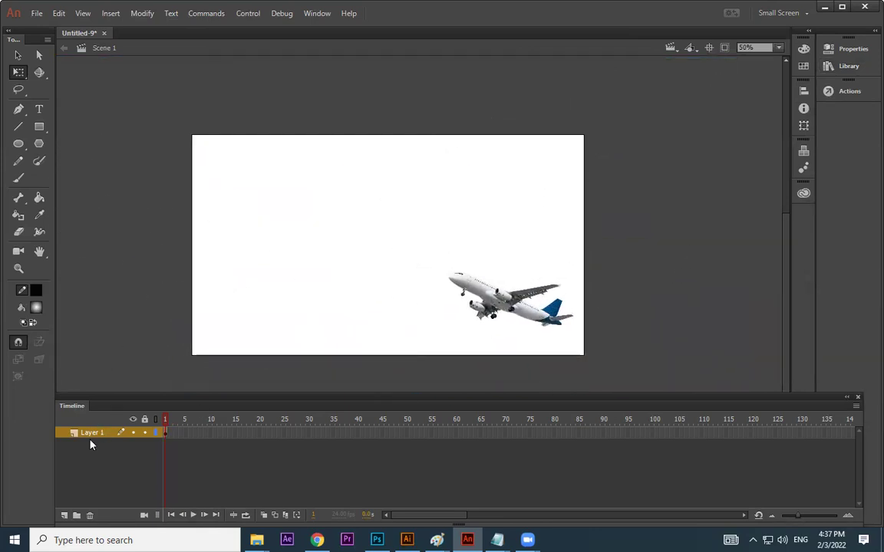
Add a new layer named sky and move it below Layer 1.
{"action": "left_click", "coordinate": [65, 516]}
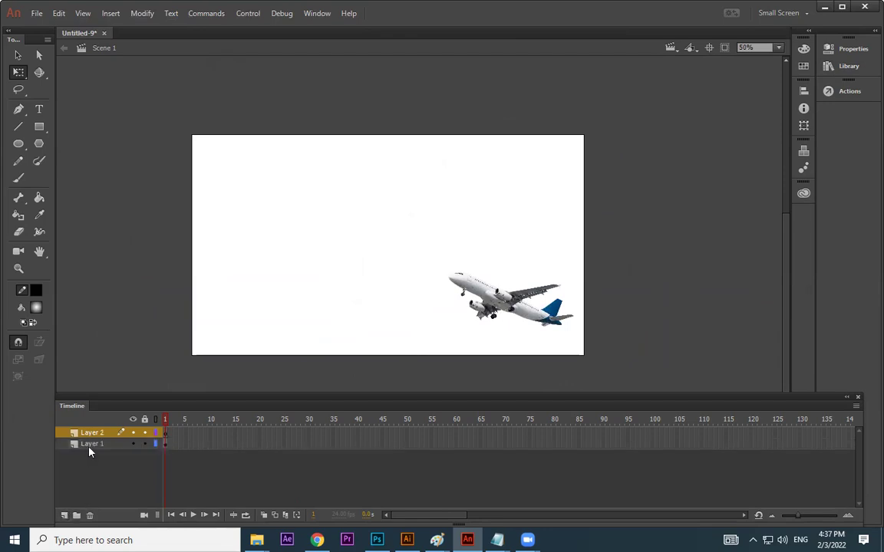
{"action": "double_click", "coordinate": [93, 433]}
{"action": "type", "text": "sky"}
{"action": "left_click_drag", "start_coordinate": [84, 433], "coordinate": [104, 459]}
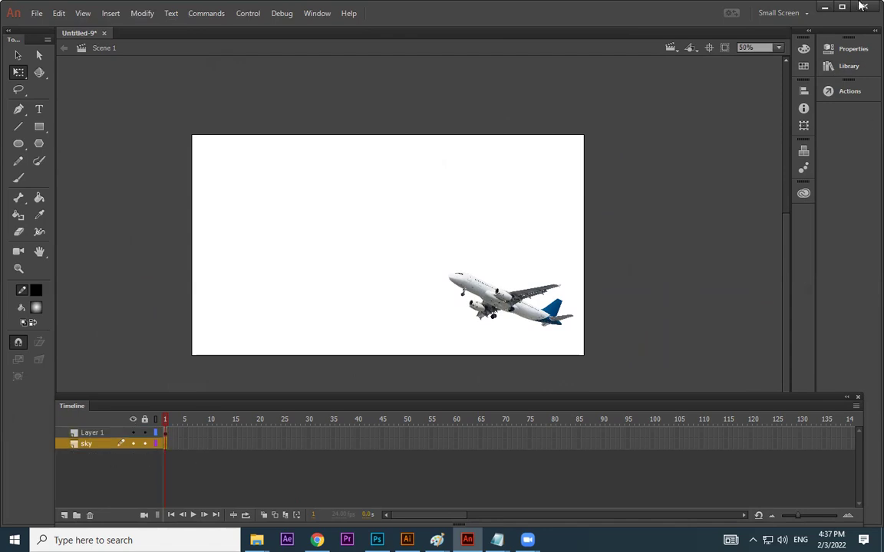
Switch to the desktop and preview the images sky2-1280x720.jpg and clear-blue-sky.jpeg.
{"action": "left_click", "coordinate": [826, 6]}
{"action": "left_click", "coordinate": [808, 7]}
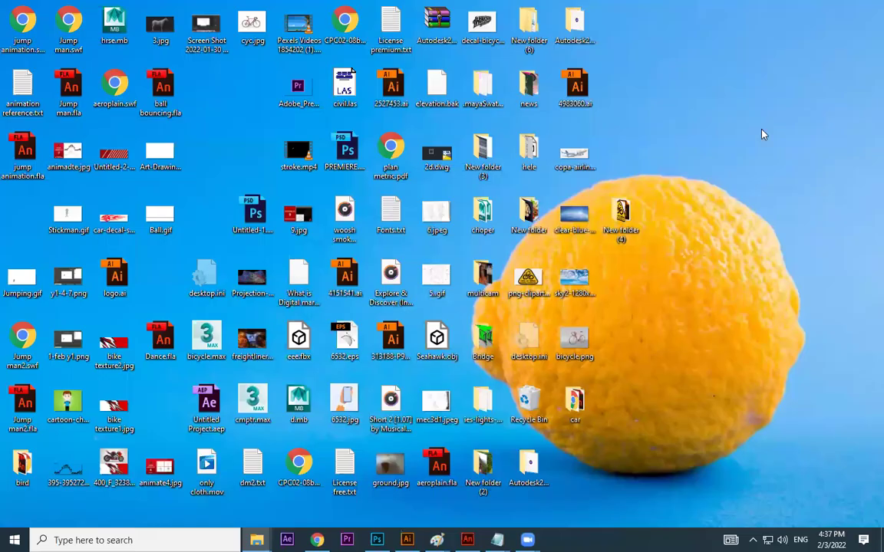
{"action": "left_click", "coordinate": [579, 280]}
{"action": "double_click", "coordinate": [580, 280]}
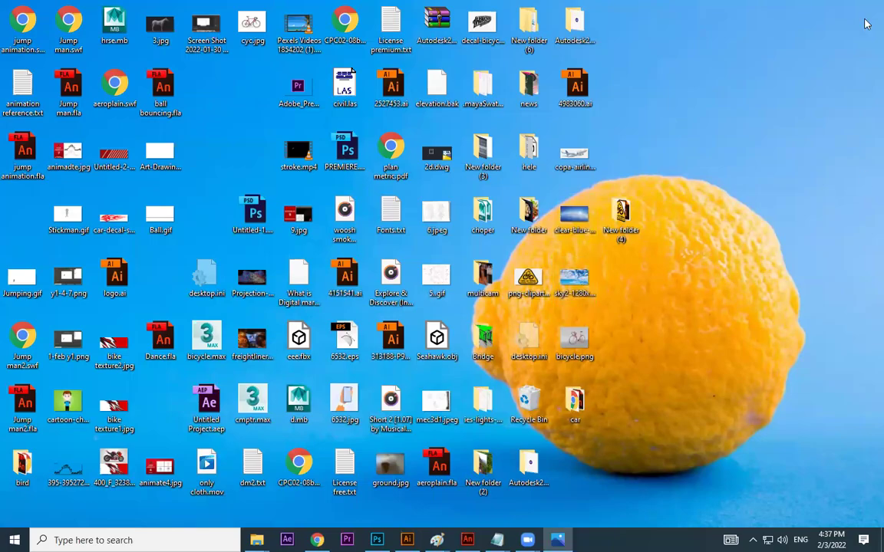
{"action": "left_click", "coordinate": [863, 7]}
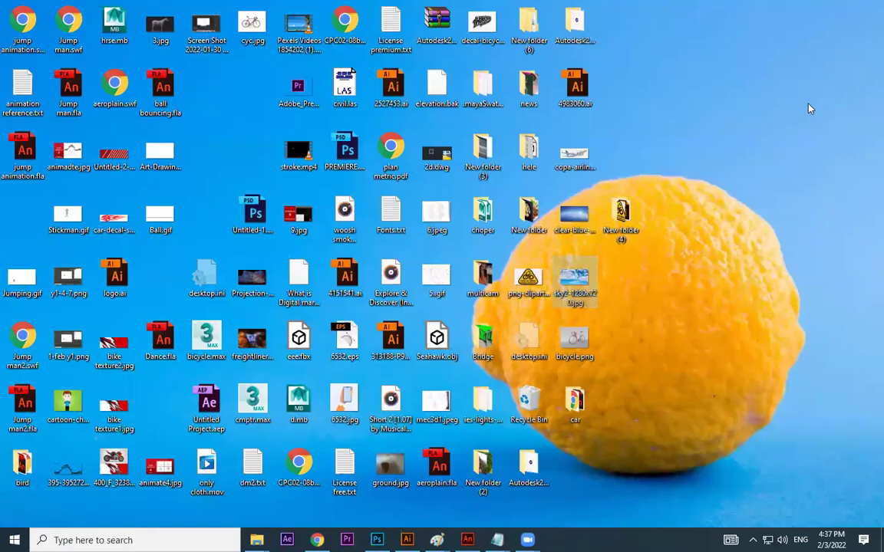
{"action": "double_click", "coordinate": [575, 215]}
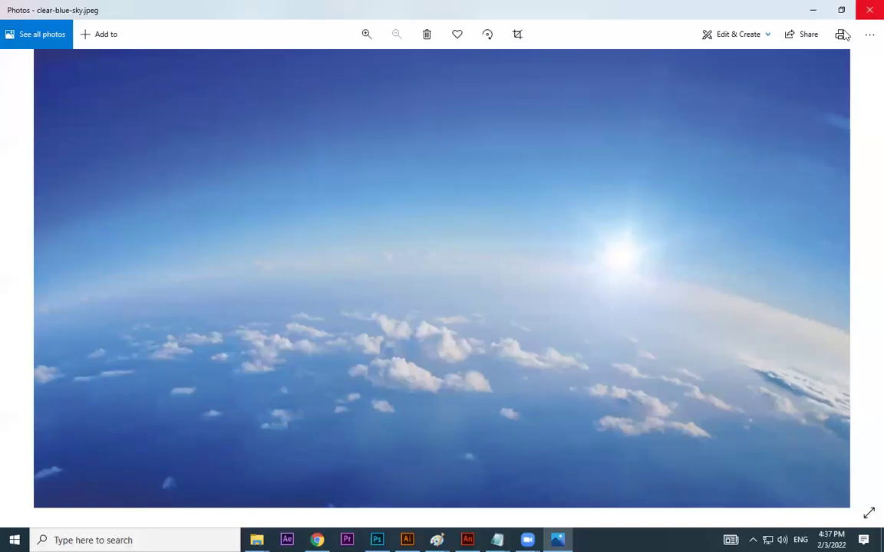
{"action": "left_click", "coordinate": [868, 15]}
Import clear-blue-sky.jpeg from the desktop onto the sky layer and scale it down to roughly the stage size.
{"action": "left_click_drag", "start_coordinate": [574, 214], "coordinate": [353, 311]}
{"action": "key", "text": "ctrl+minus"}
{"action": "key", "text": "ctrl+minus"}
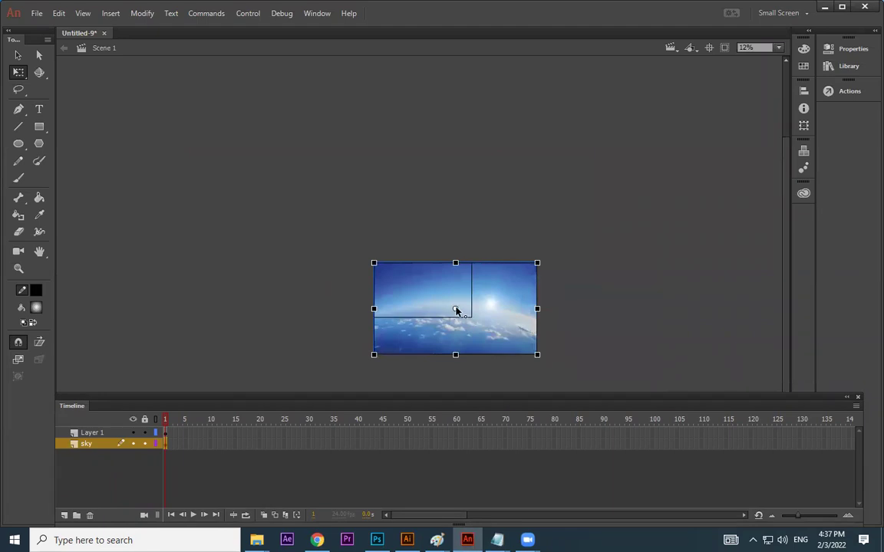
{"action": "left_click_drag", "start_coordinate": [537, 355], "coordinate": [471, 316]}
{"action": "key", "text": "ctrl+equal"}
{"action": "key", "text": "ctrl+equal"}
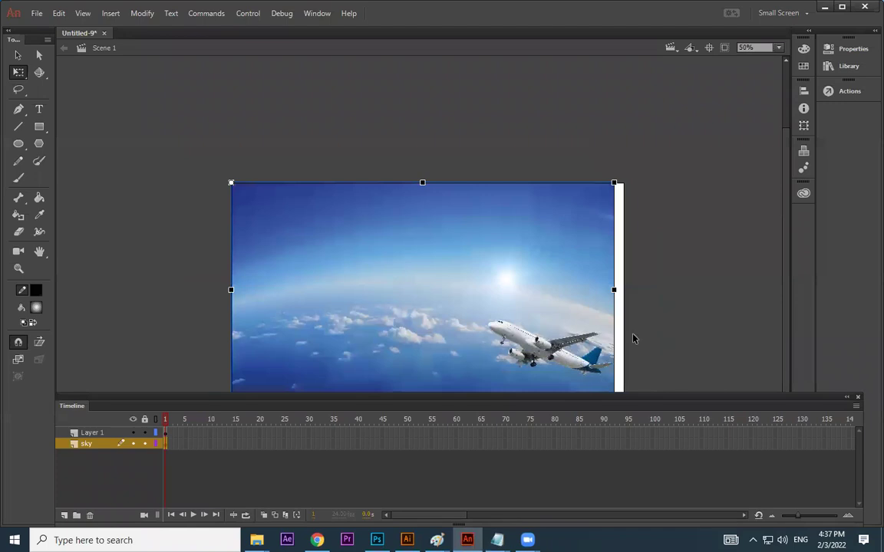
Enlarge the sky image slightly and position it so it extends past the stage on all sides.
{"action": "key", "text": "ctrl+minus"}
{"action": "left_click_drag", "start_coordinate": [515, 236], "coordinate": [545, 217]}
{"action": "left_click_drag", "start_coordinate": [525, 274], "coordinate": [508, 284]}
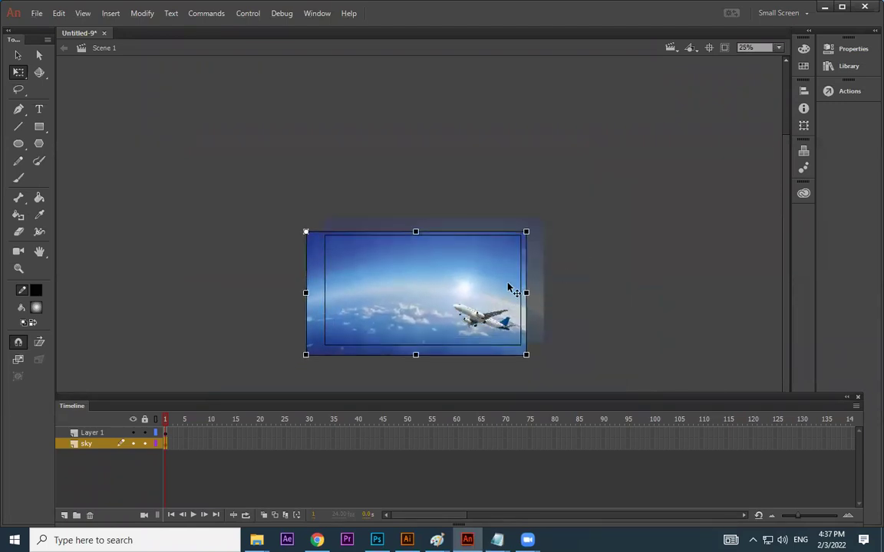
{"action": "left_click_drag", "start_coordinate": [527, 231], "coordinate": [537, 229]}
{"action": "left_click_drag", "start_coordinate": [512, 261], "coordinate": [500, 261]}
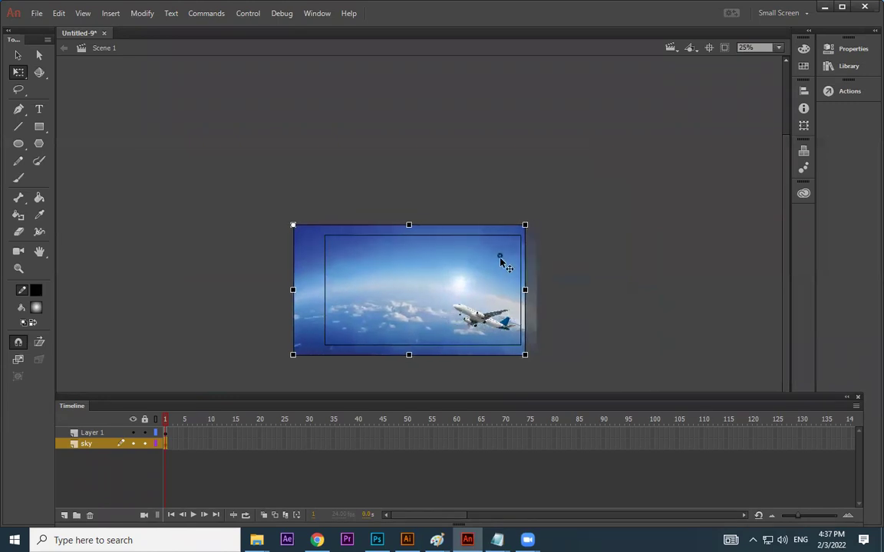
{"action": "left_click", "coordinate": [582, 276]}
{"action": "key", "text": "ctrl+equal"}
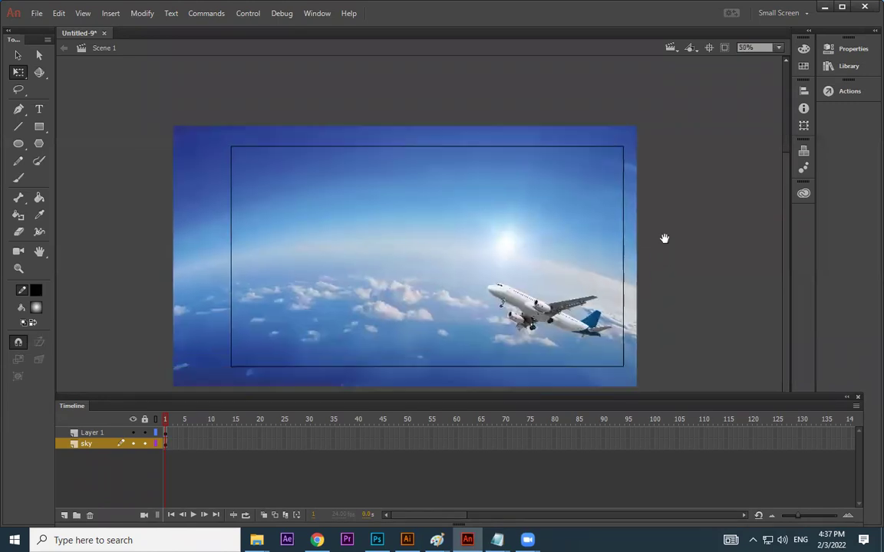
{"action": "scroll", "coordinate": [664, 238], "scroll_direction": "down", "scroll_amount": 1}
{"action": "left_click_drag", "start_coordinate": [565, 251], "coordinate": [575, 250]}
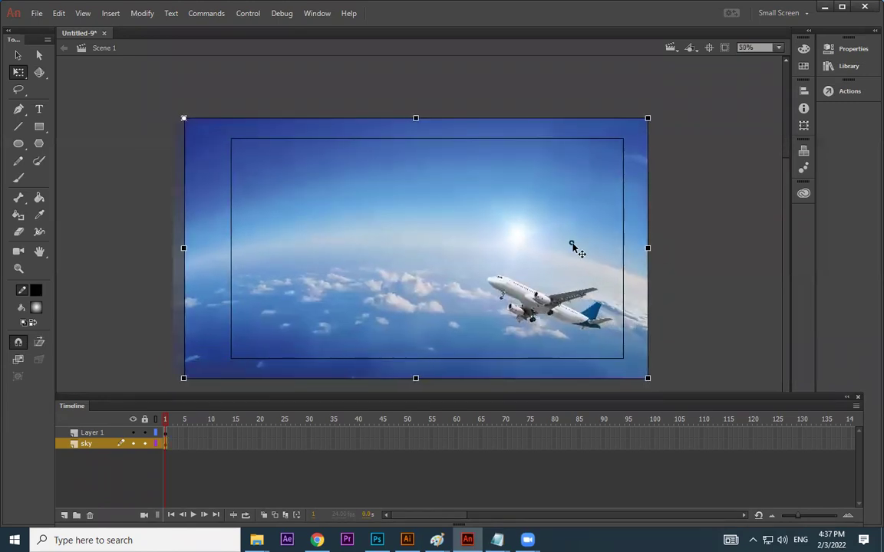
{"action": "scroll", "coordinate": [702, 231], "scroll_direction": "down", "scroll_amount": 3}
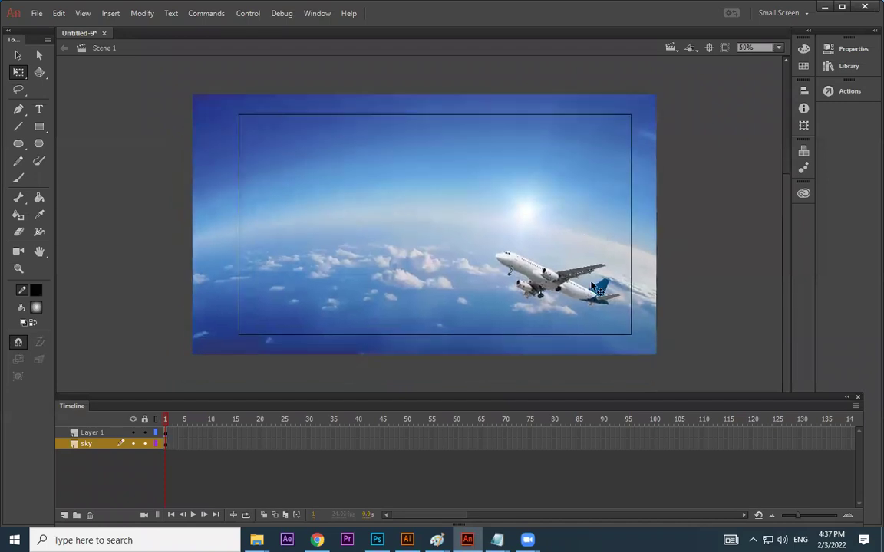
Move the plane just outside the lower-right corner of the stage as its starting position.
{"action": "left_click", "coordinate": [545, 282]}
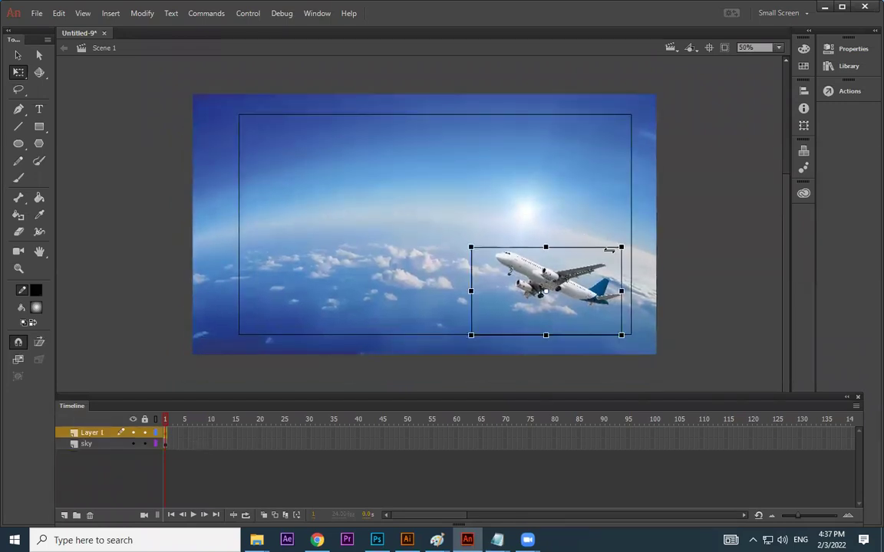
{"action": "left_click_drag", "start_coordinate": [537, 273], "coordinate": [509, 250]}
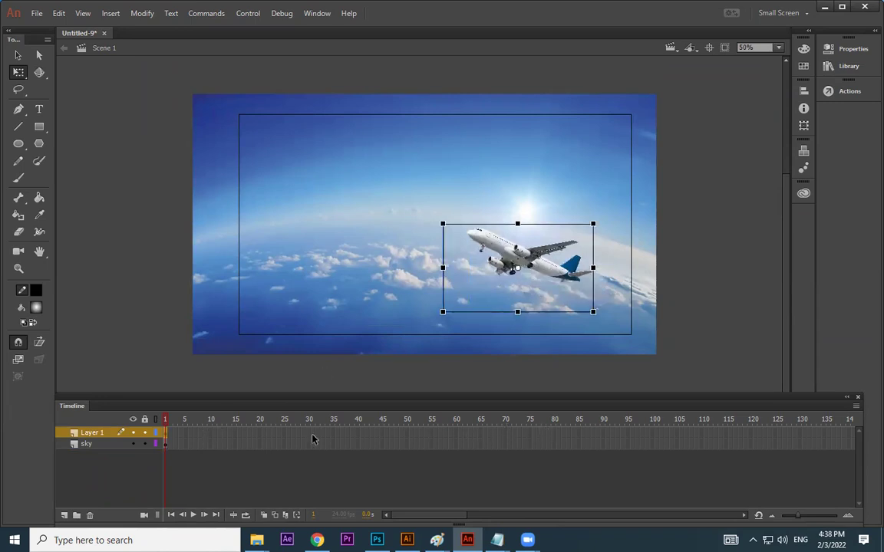
{"action": "left_click_drag", "start_coordinate": [550, 266], "coordinate": [724, 342]}
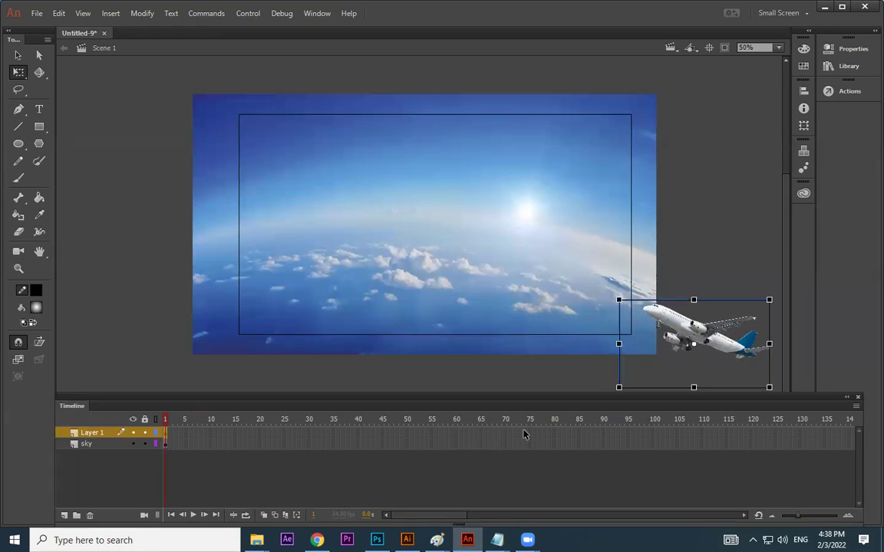
Insert a keyframe at frame 70 of Layer 1 and create a classic tween between its two keyframes.
{"action": "left_click", "coordinate": [505, 433]}
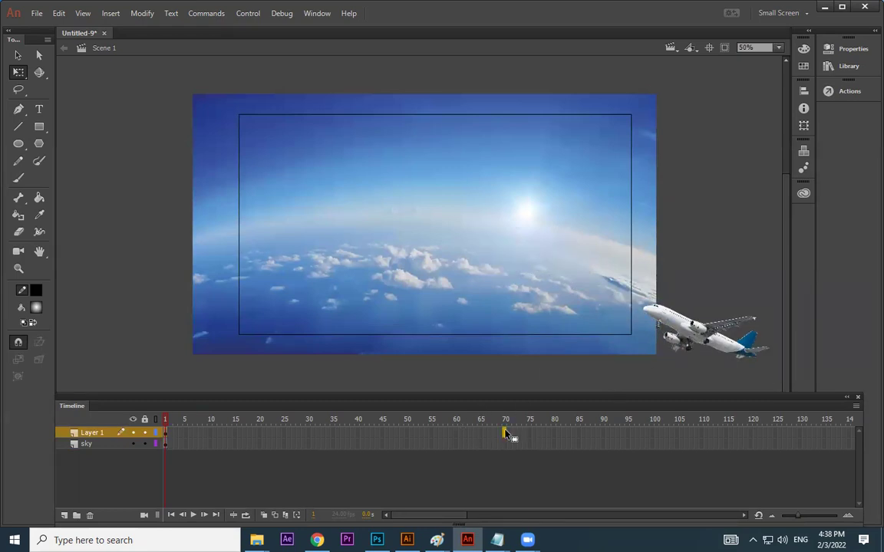
{"action": "right_click", "coordinate": [466, 434]}
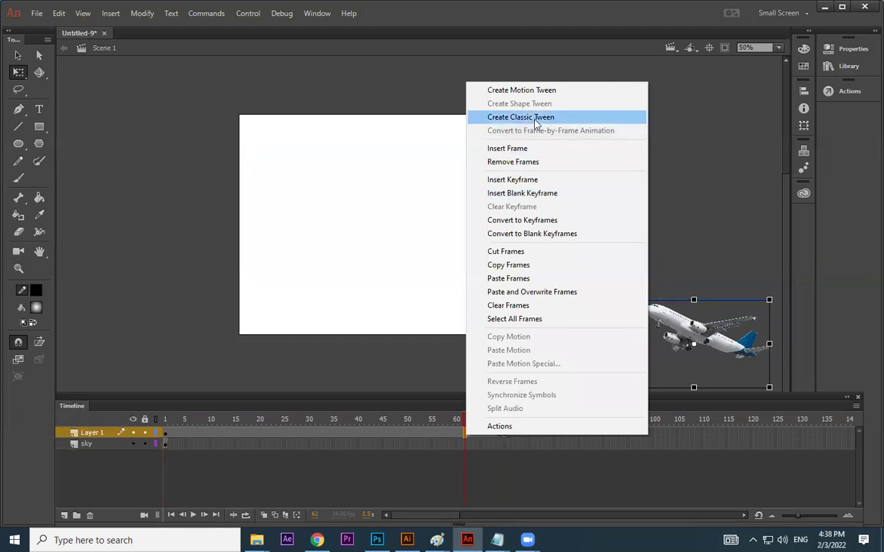
{"action": "left_click", "coordinate": [535, 118]}
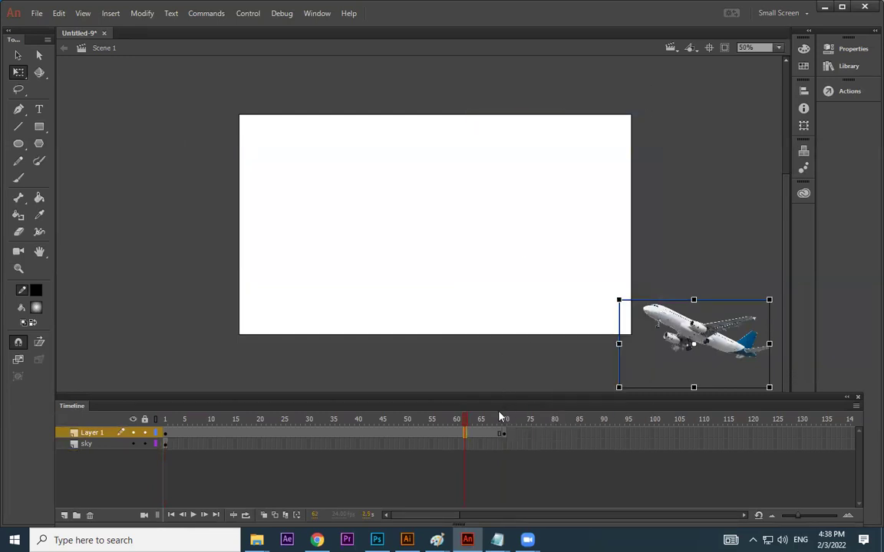
{"action": "left_click", "coordinate": [471, 435]}
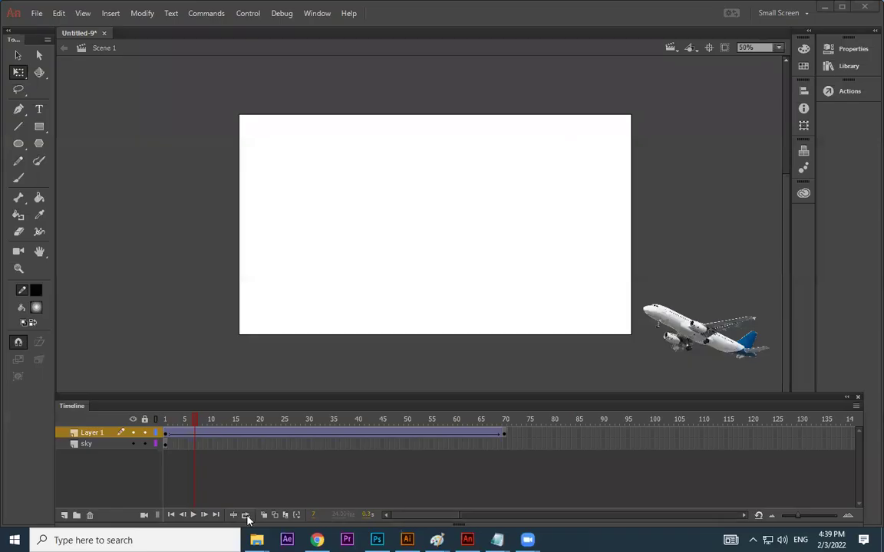
Move the plane in Layer 1's frame 70 keyframe beyond the stage's upper-left corner.
{"action": "left_click", "coordinate": [401, 433]}
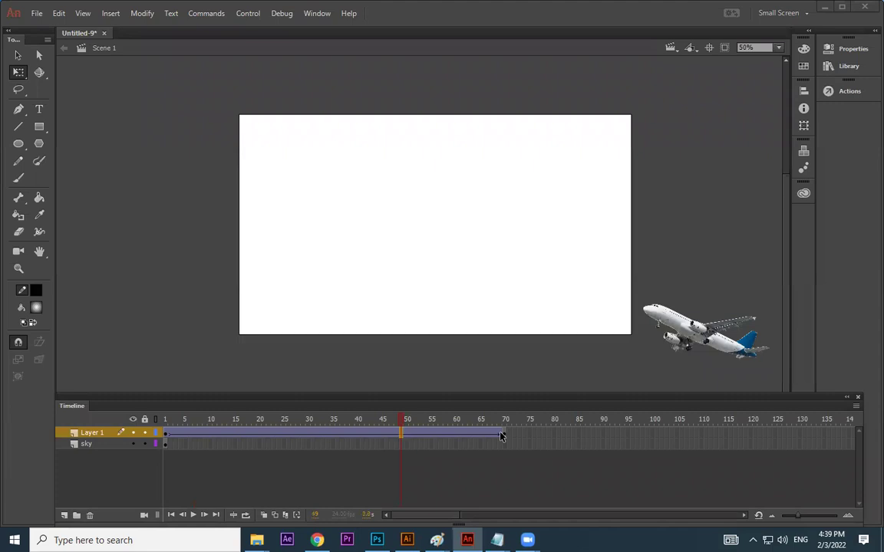
{"action": "left_click", "coordinate": [473, 439]}
{"action": "right_click", "coordinate": [474, 438]}
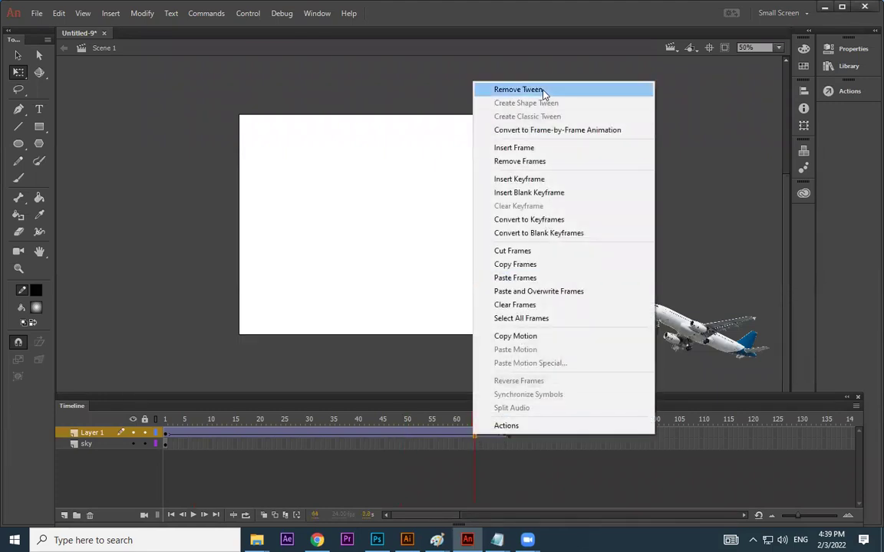
{"action": "left_click", "coordinate": [426, 432]}
{"action": "left_click", "coordinate": [504, 434]}
{"action": "left_click_drag", "start_coordinate": [732, 345], "coordinate": [217, 107]}
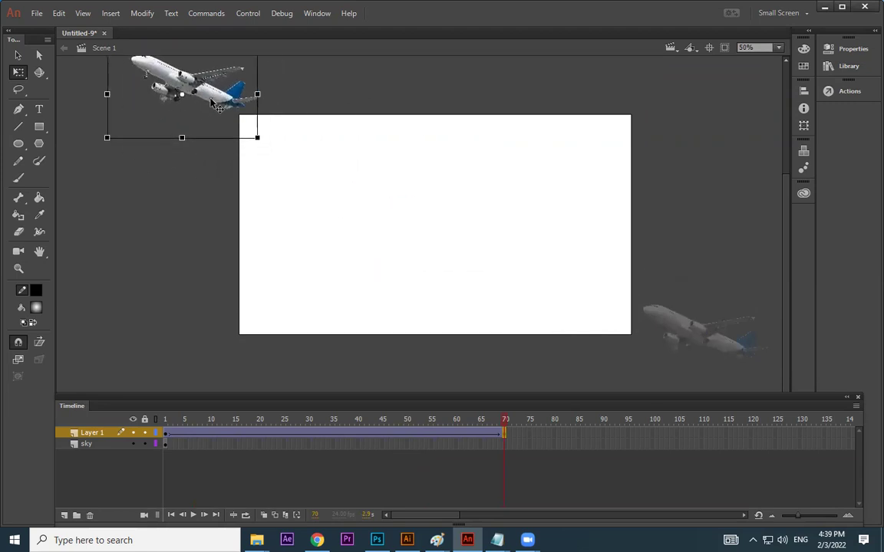
Remove the frames of Layer 1 after frame 1 and remove the tween from the remaining keyframe.
{"action": "left_click_drag", "start_coordinate": [540, 436], "coordinate": [171, 435]}
{"action": "right_click", "coordinate": [170, 435]}
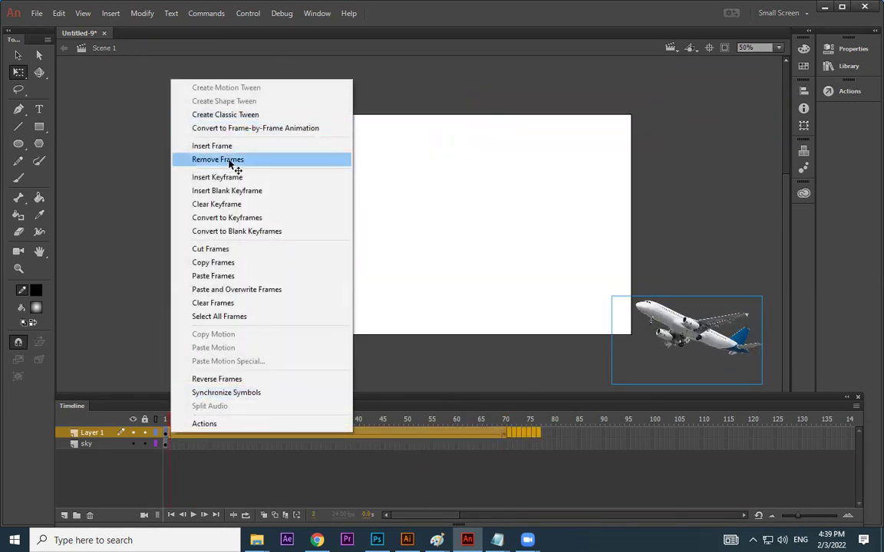
{"action": "left_click", "coordinate": [345, 161]}
{"action": "left_click", "coordinate": [165, 441]}
{"action": "right_click", "coordinate": [165, 435]}
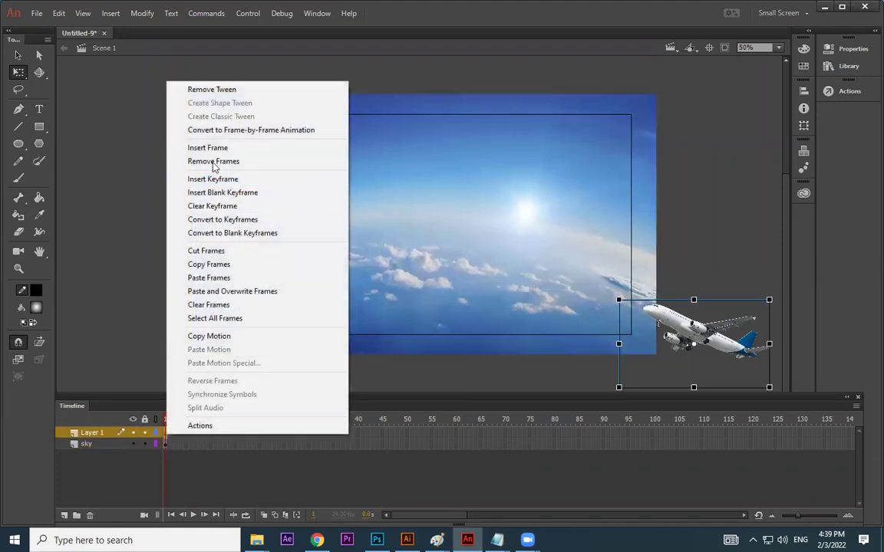
{"action": "left_click", "coordinate": [231, 89]}
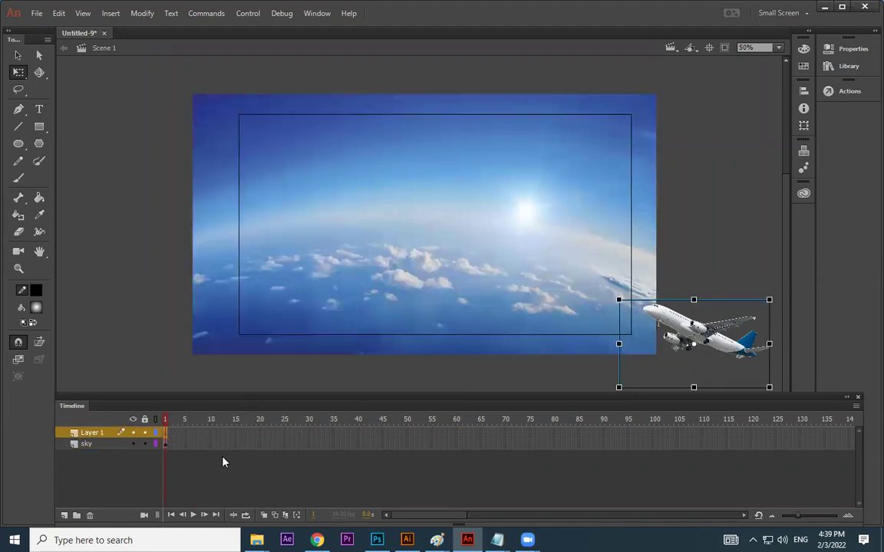
Insert a keyframe at frame 70 of Layer 1 and create a classic tween from frame 1 to it.
{"action": "left_click", "coordinate": [718, 338]}
{"action": "left_click", "coordinate": [465, 262]}
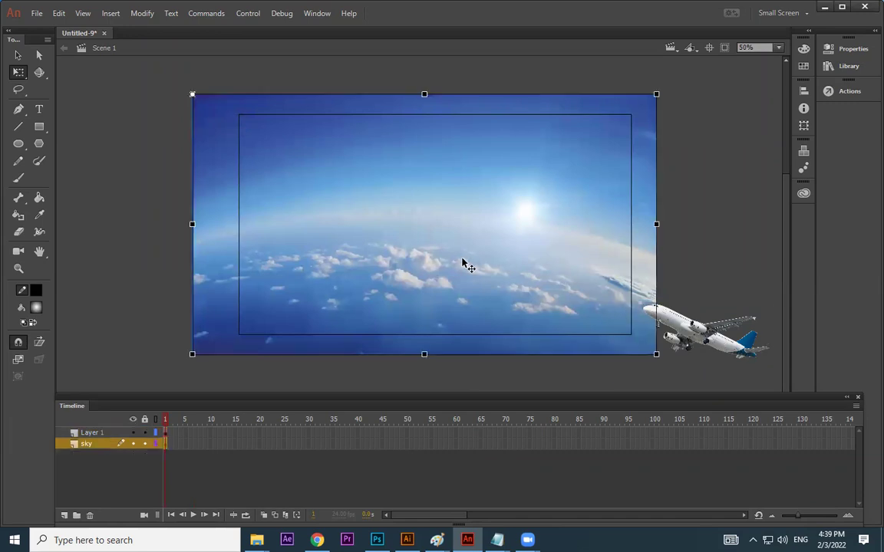
{"action": "left_click", "coordinate": [167, 433]}
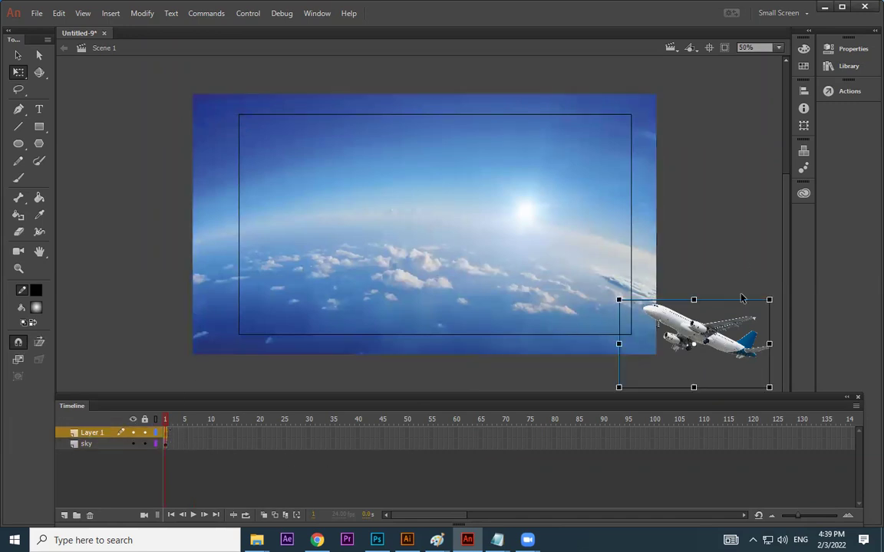
{"action": "left_click", "coordinate": [505, 434]}
{"action": "key", "text": "F6"}
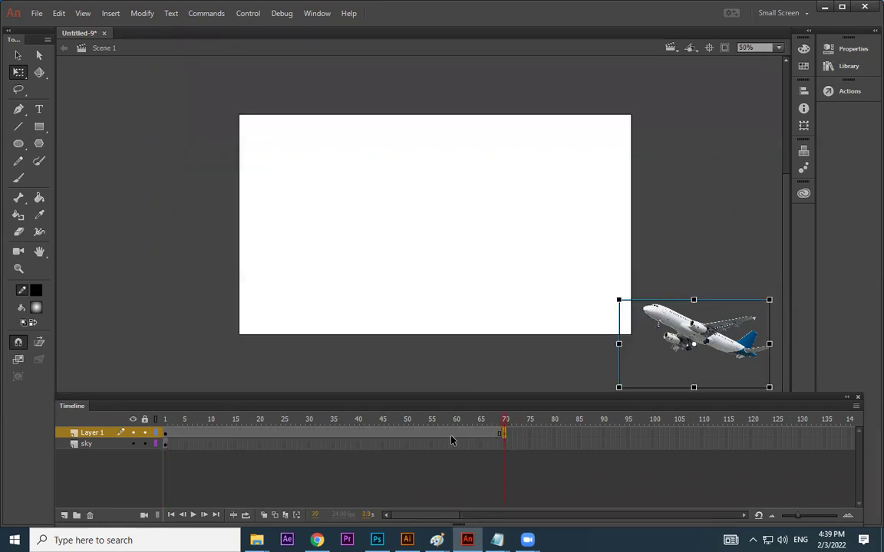
{"action": "right_click", "coordinate": [451, 440]}
{"action": "left_click", "coordinate": [523, 119]}
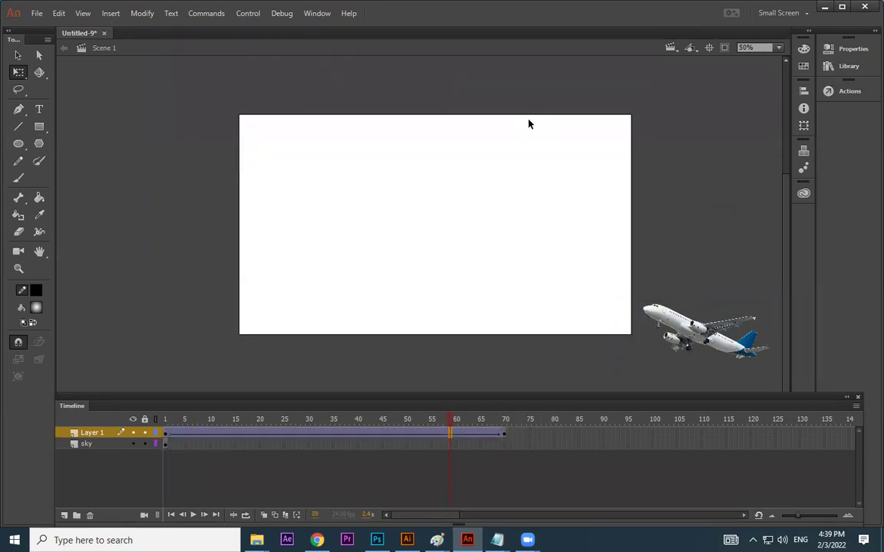
Move the plane at frame 70 beyond the stage's upper-left corner and scrub back through the tween.
{"action": "left_click", "coordinate": [502, 437]}
{"action": "left_click_drag", "start_coordinate": [691, 329], "coordinate": [222, 102]}
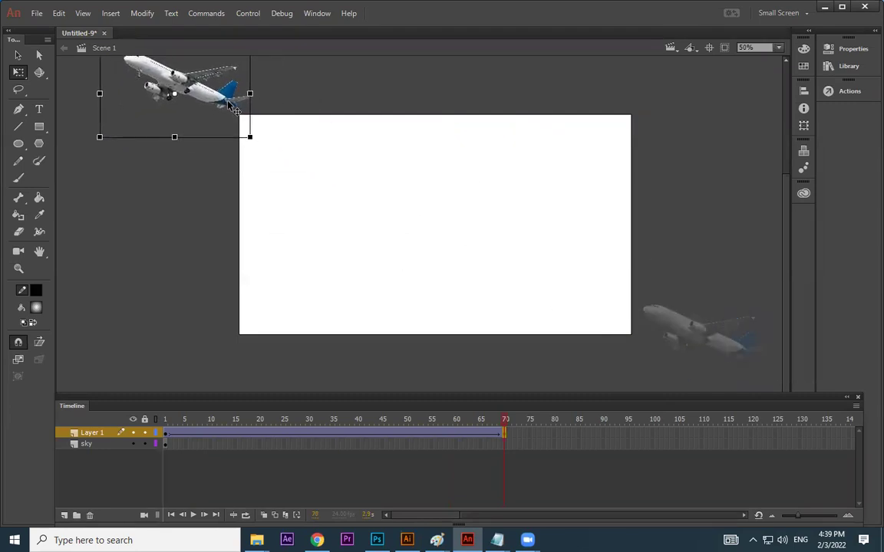
{"action": "left_click_drag", "start_coordinate": [485, 422], "coordinate": [189, 431]}
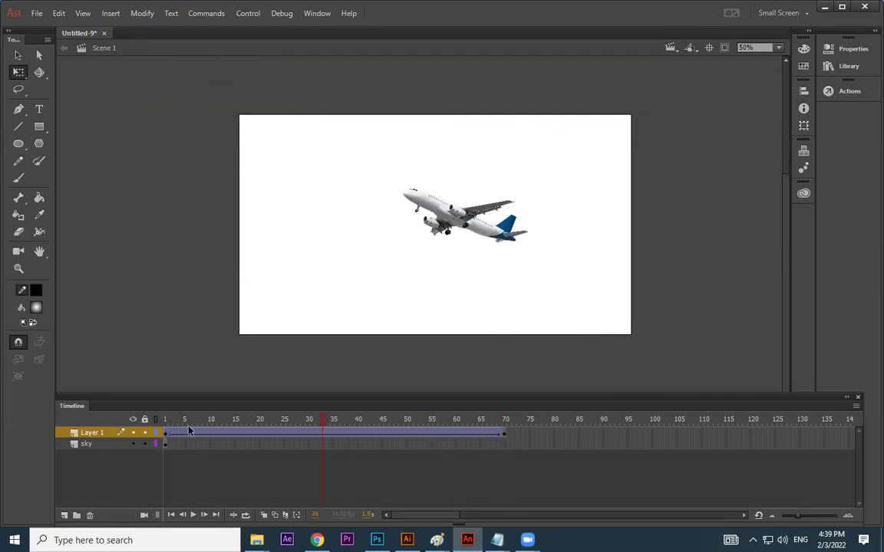
Extend the sky layer to frame 70 and test the movie.
{"action": "left_click", "coordinate": [504, 445]}
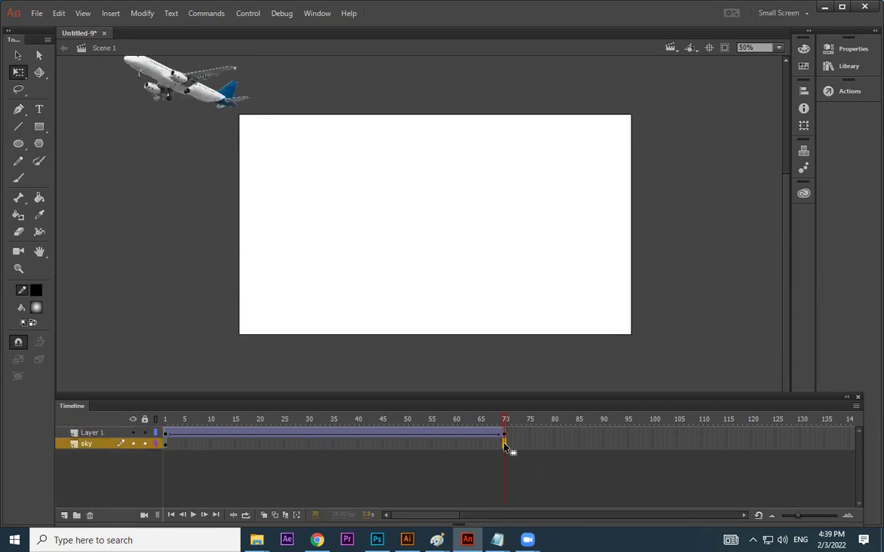
{"action": "key", "text": "F5"}
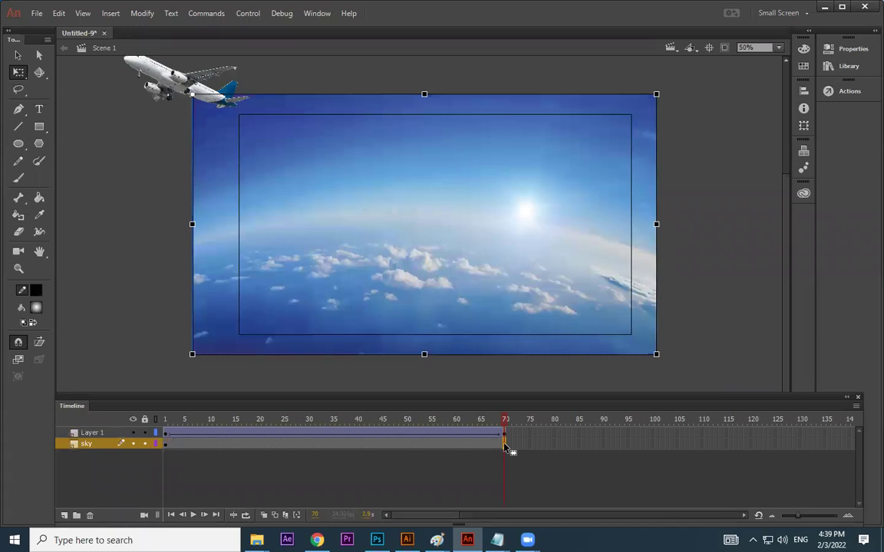
{"action": "key", "text": "ctrl+Return"}
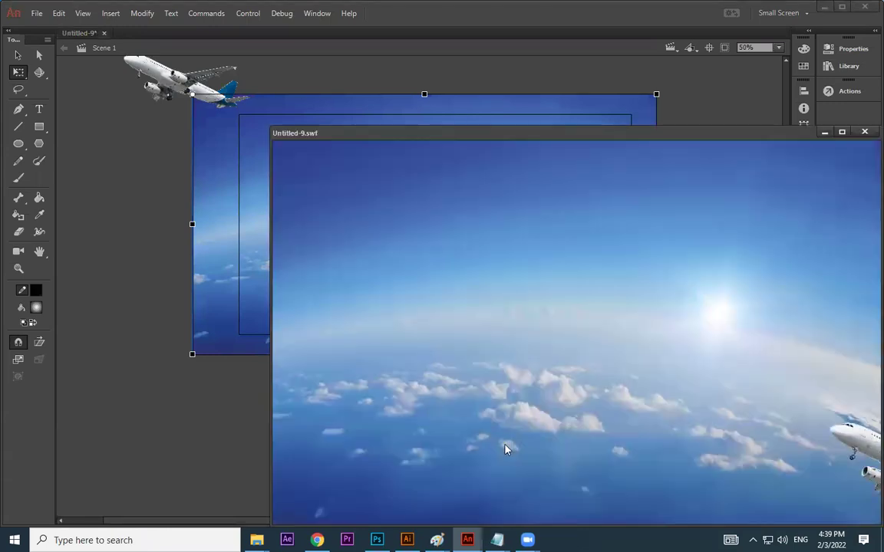
{"action": "left_click_drag", "start_coordinate": [733, 136], "coordinate": [552, 54]}
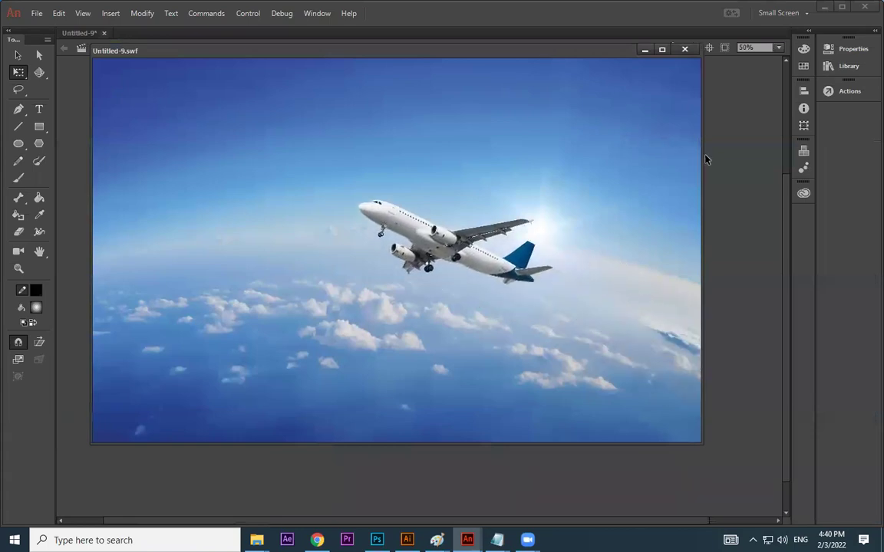
{"action": "left_click", "coordinate": [684, 50]}
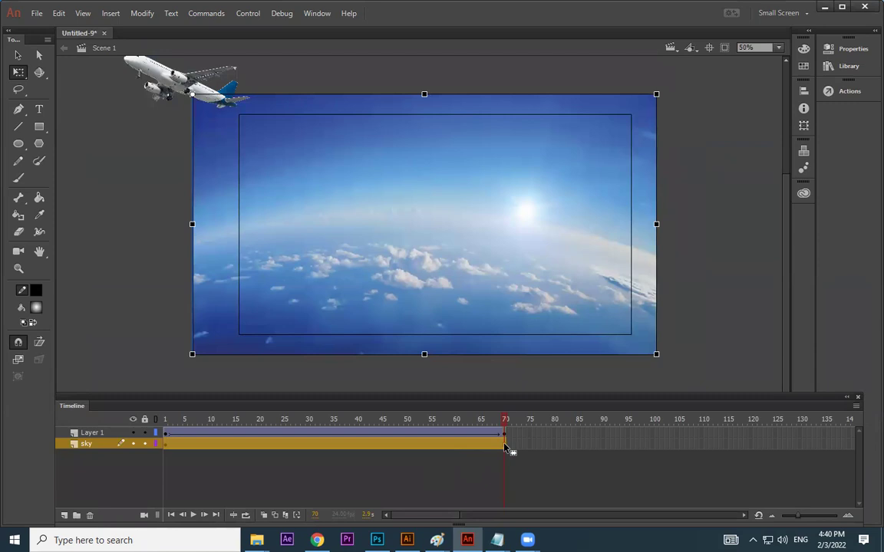
Insert a keyframe at frame 70 of the sky layer and create a classic tween across its frames.
{"action": "left_click", "coordinate": [504, 444]}
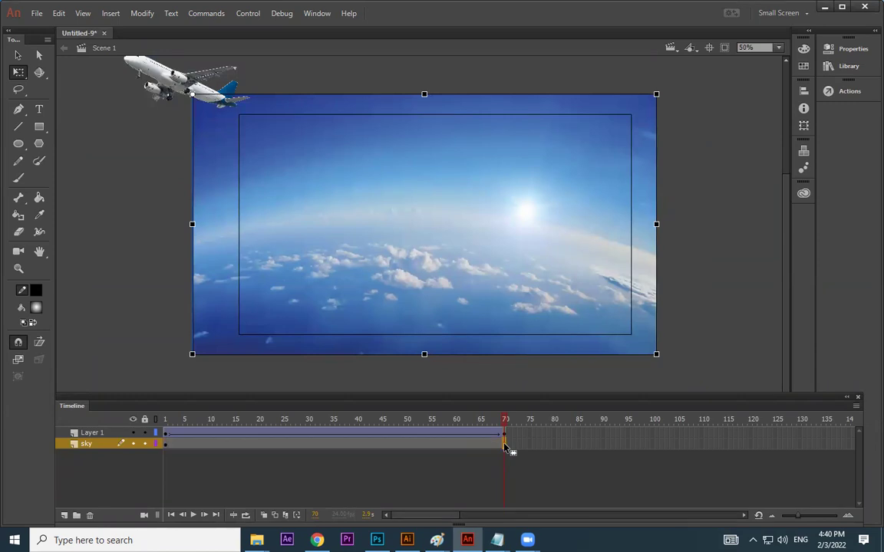
{"action": "right_click", "coordinate": [463, 451]}
{"action": "left_click", "coordinate": [529, 120]}
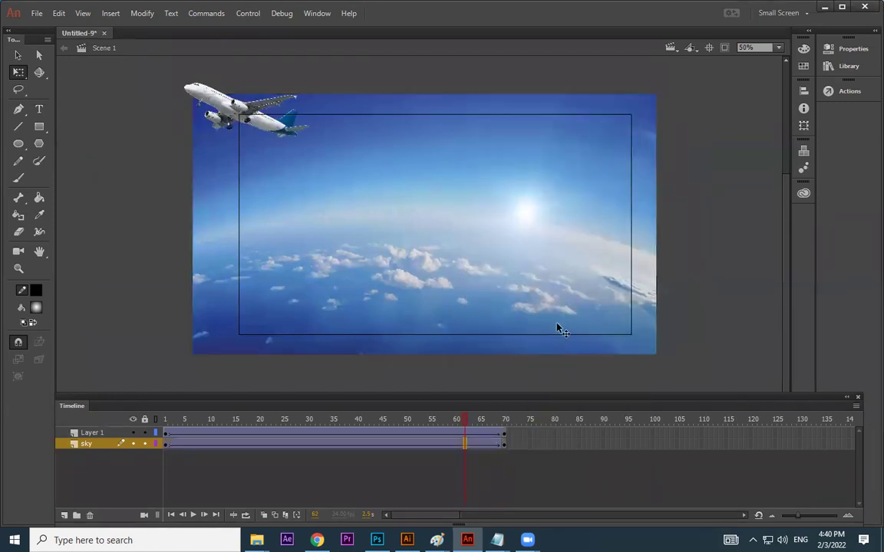
Enlarge the sky slightly at frame 70 and shrink it at frame 1 so it still covers the stage.
{"action": "left_click", "coordinate": [505, 444]}
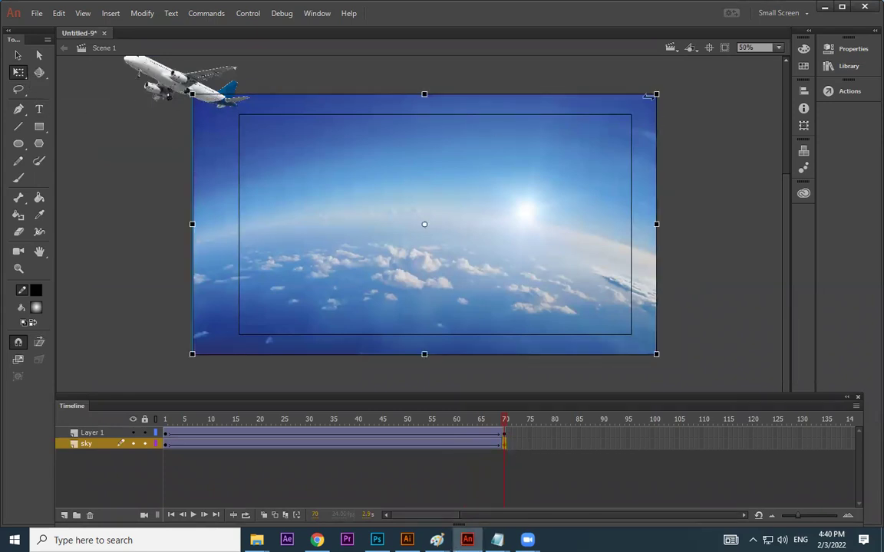
{"action": "mouse_move", "coordinate": [657, 94]}
{"action": "left_mouse_down"}
{"action": "mouse_move", "coordinate": [672, 84]}
{"action": "mouse_move", "coordinate": [653, 105]}
{"action": "left_mouse_up"}
{"action": "left_click", "coordinate": [168, 449]}
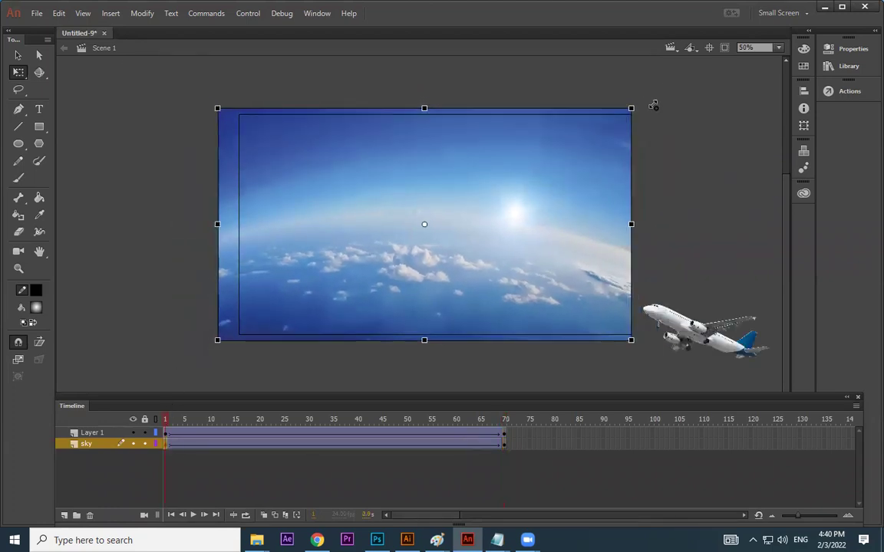
Scrub through the timeline and test the movie to preview the sky zooming behind the plane.
{"action": "left_click_drag", "start_coordinate": [198, 420], "coordinate": [442, 416]}
{"action": "key", "text": "ctrl+Return"}
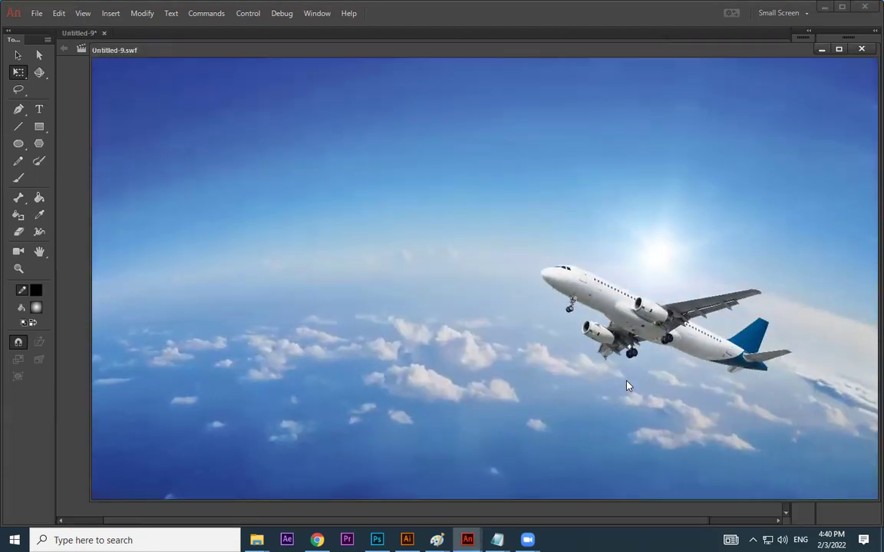
{"action": "left_click", "coordinate": [862, 50]}
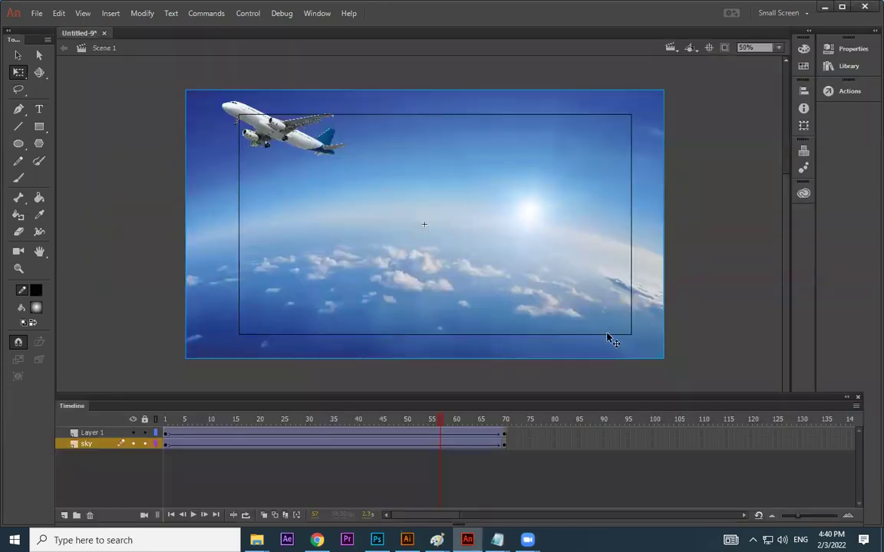
Scale the plane down to about 60% of its size at frame 70 of Layer 1 and test the movie.
{"action": "left_click", "coordinate": [505, 433]}
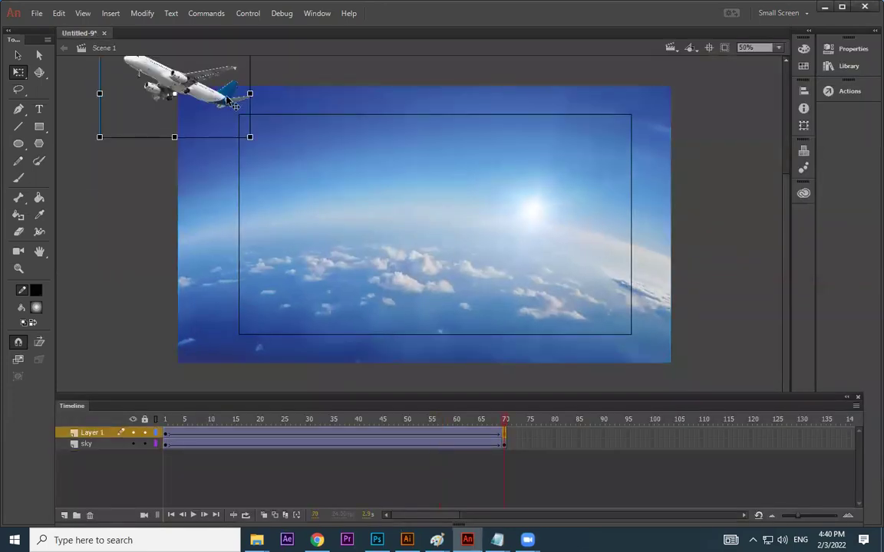
{"action": "left_click_drag", "start_coordinate": [246, 132], "coordinate": [228, 122]}
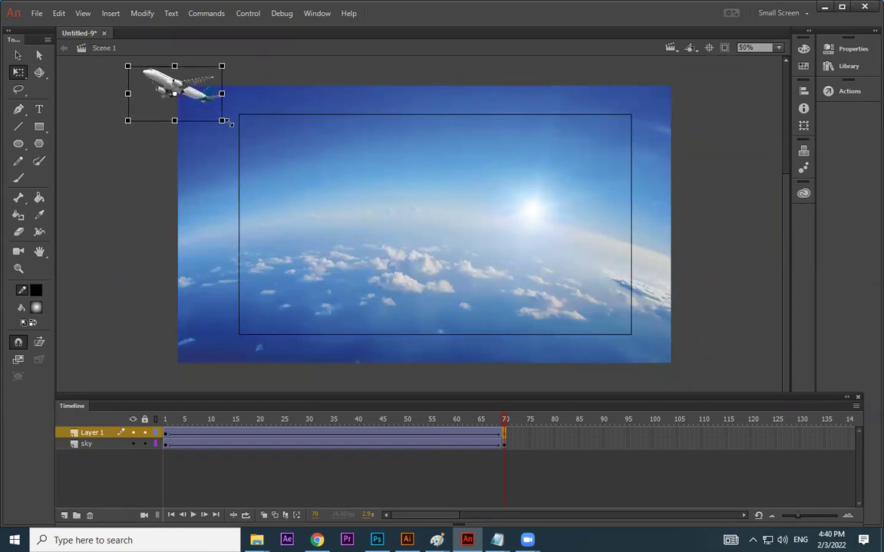
{"action": "key", "text": "ctrl+Return"}
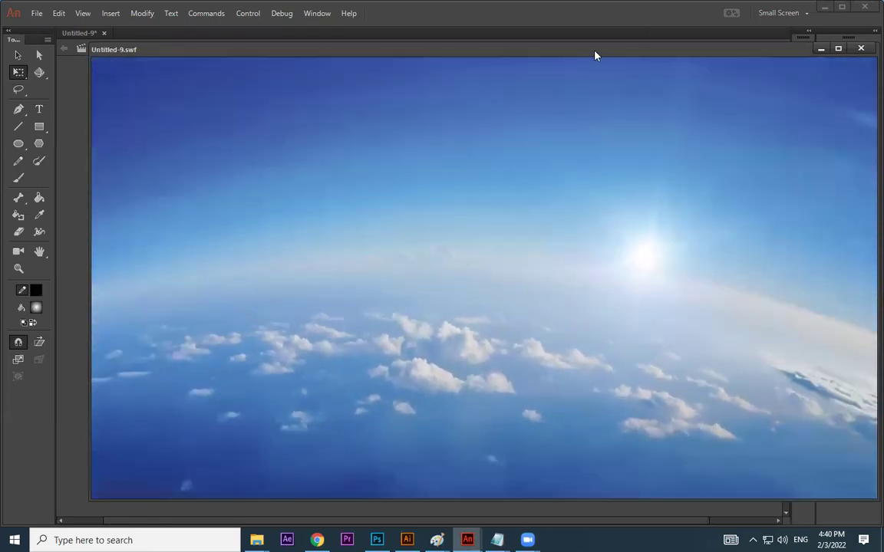
{"action": "left_click_drag", "start_coordinate": [594, 51], "coordinate": [587, 54]}
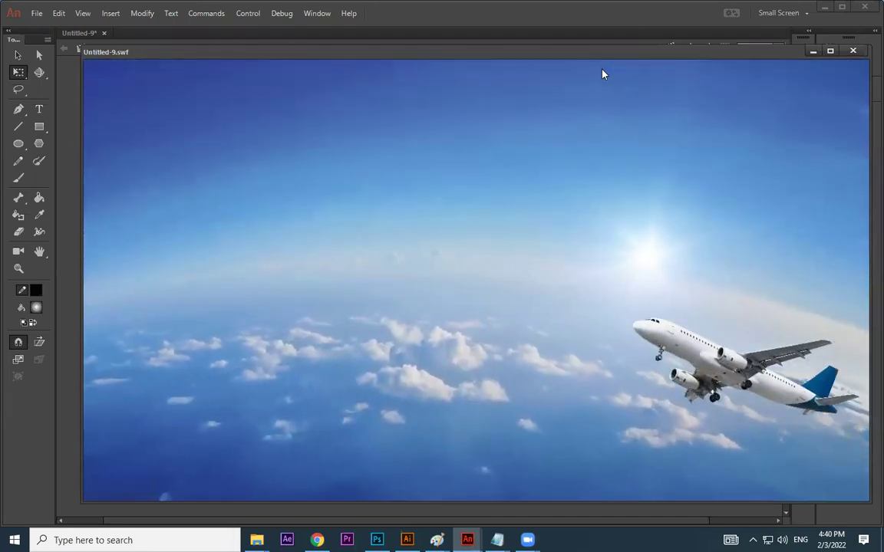
{"action": "left_click", "coordinate": [853, 51]}
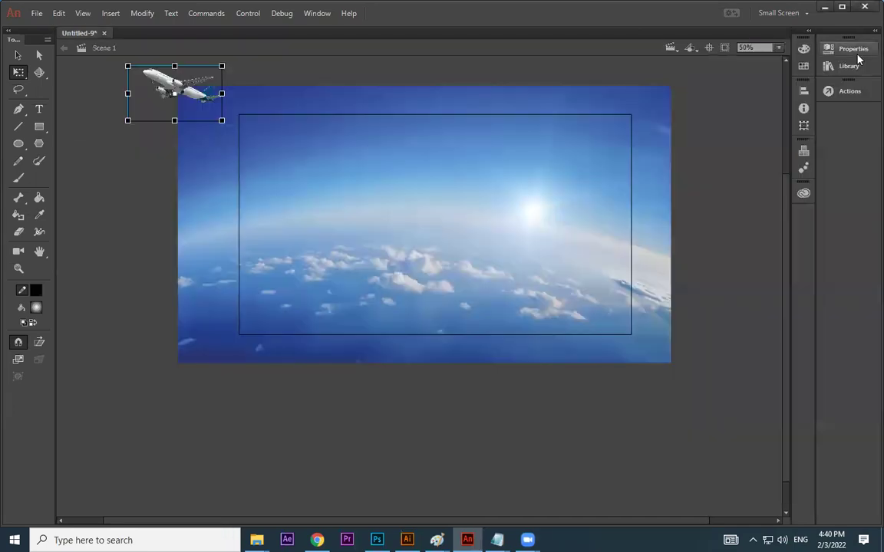
{"action": "left_click", "coordinate": [177, 432]}
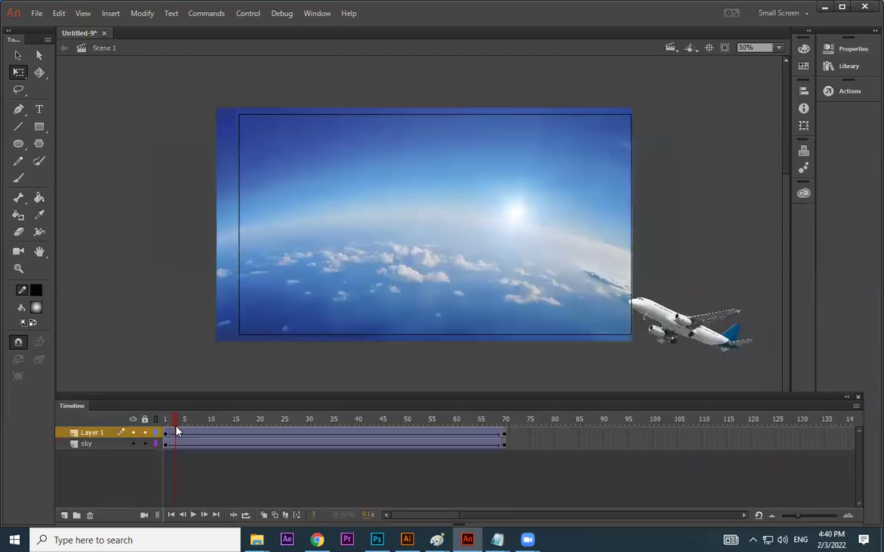